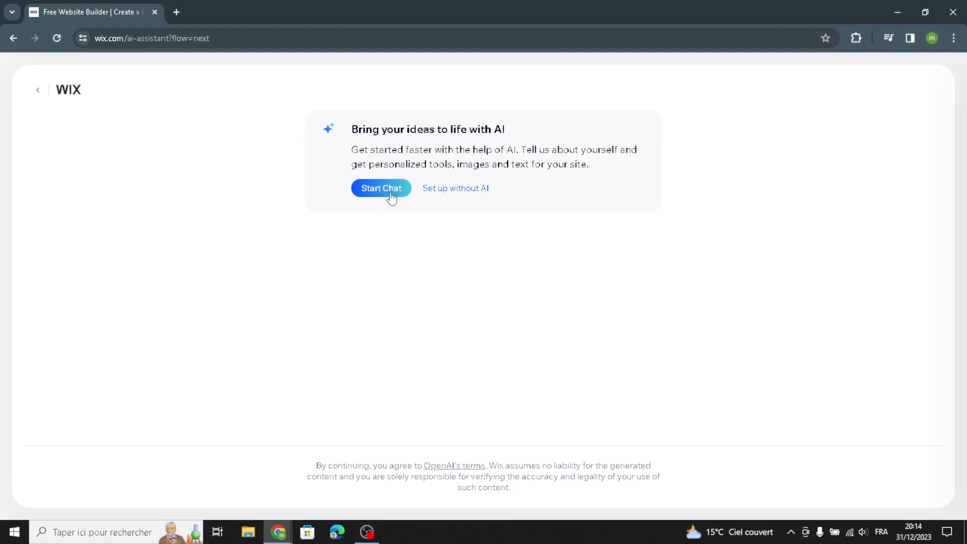
Start the site setup without AI and choose Video Editing Service as the kind of website.
click(442, 194)
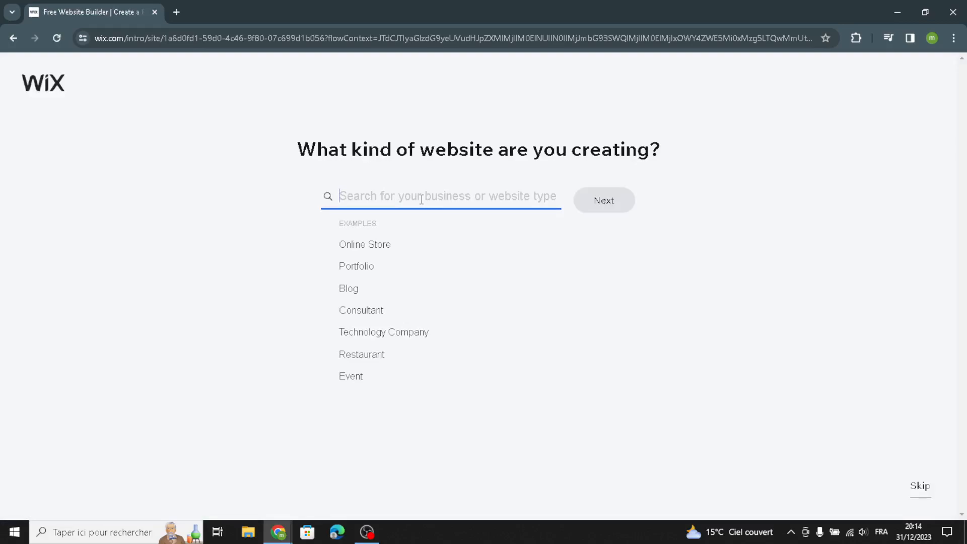
text(v)
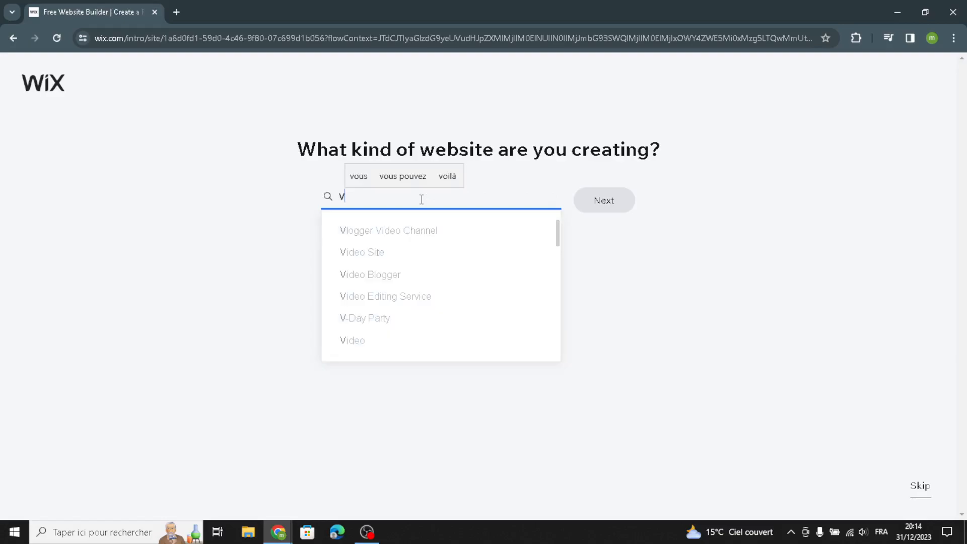
text(ideo )
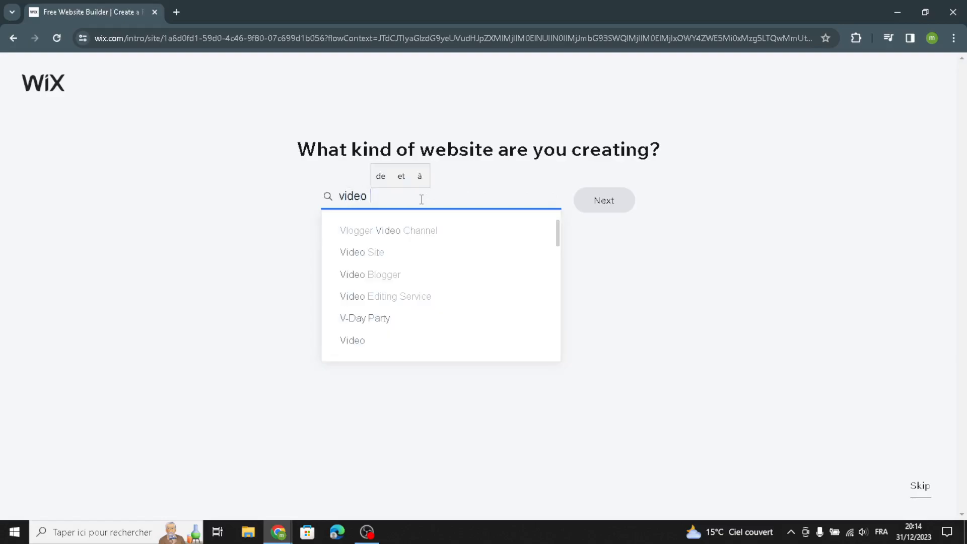
text(editing )
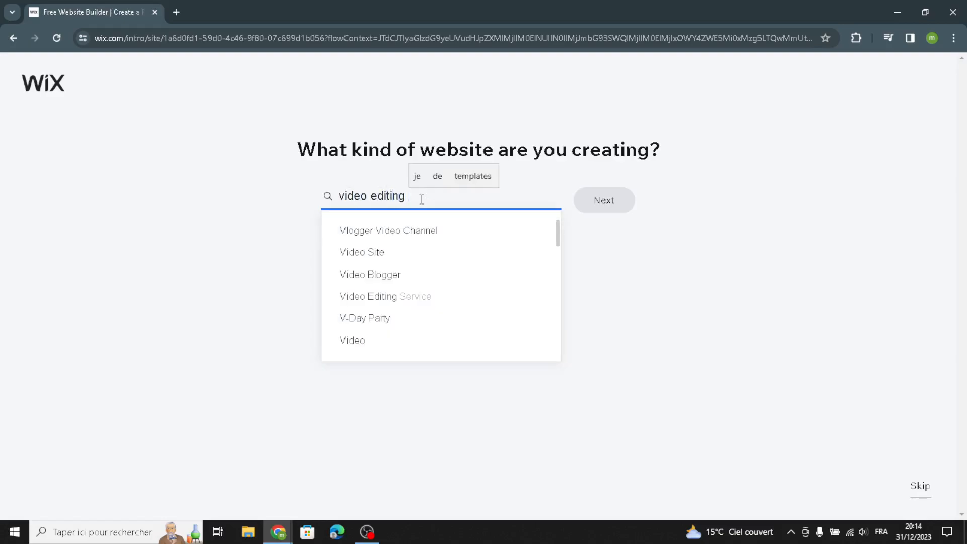
text(templ)
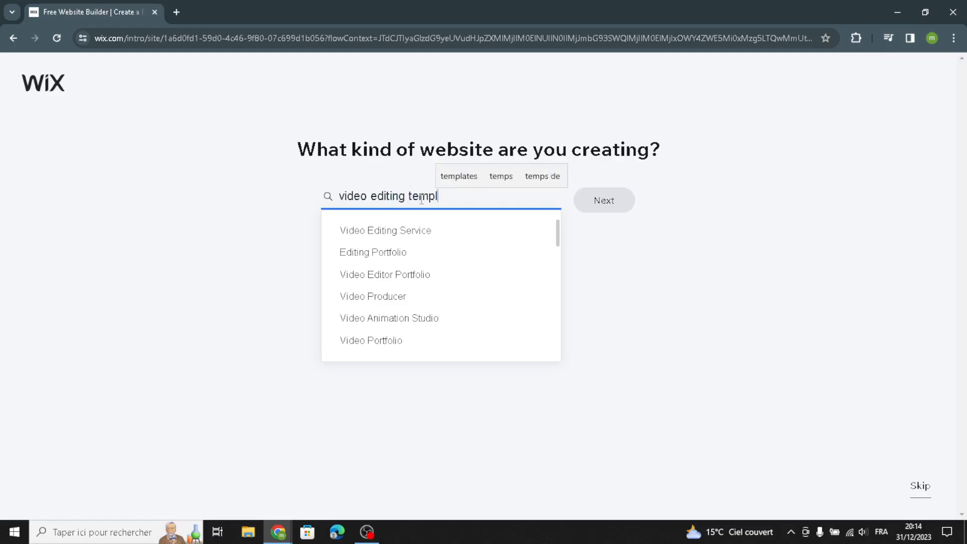
text(ates)
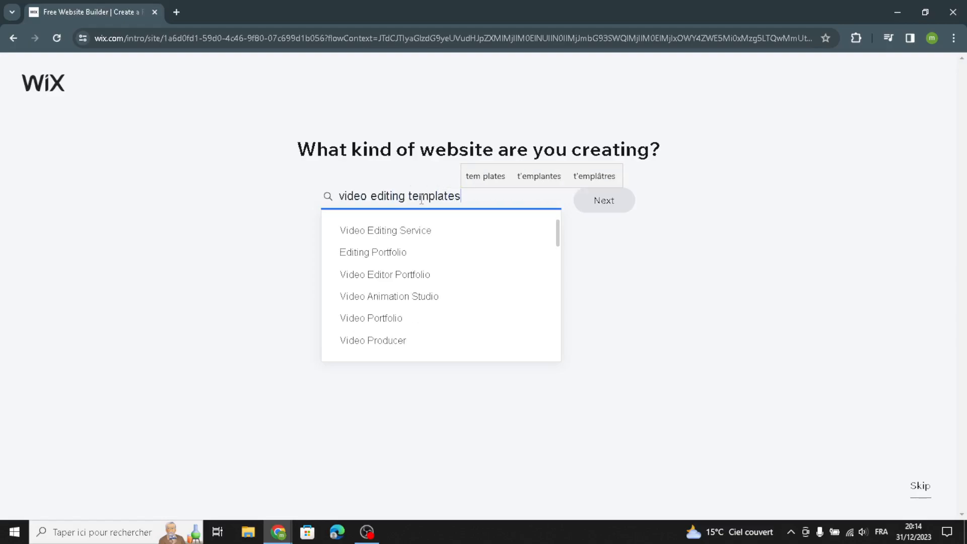
click(427, 232)
click(584, 206)
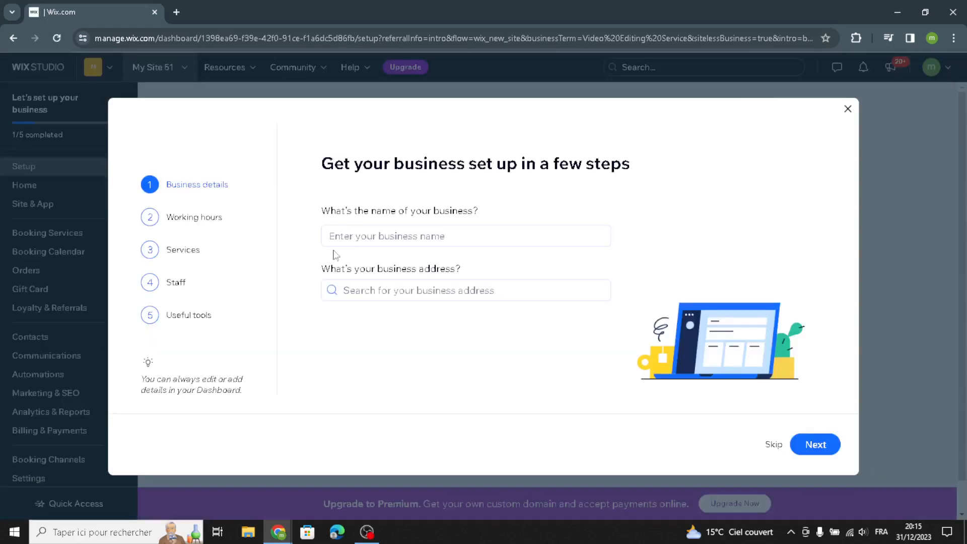
Name the business EditFlow without an address and accept the default working hours.
click(366, 237)
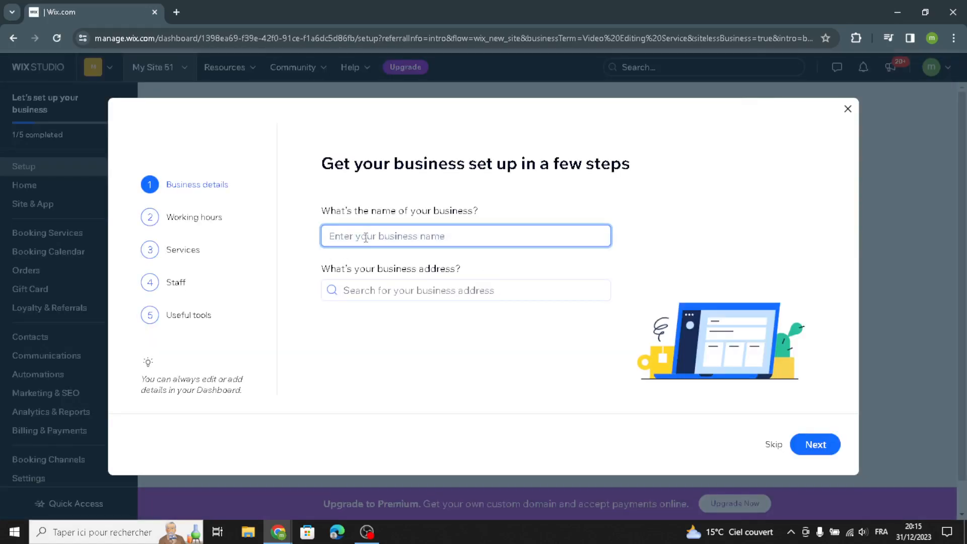
text(EditFlow)
click(382, 323)
click(803, 443)
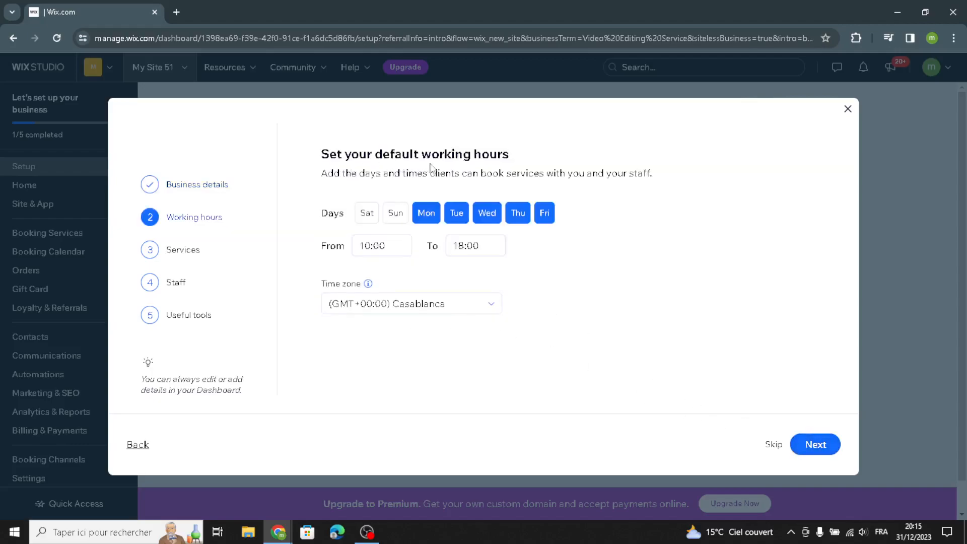
click(807, 446)
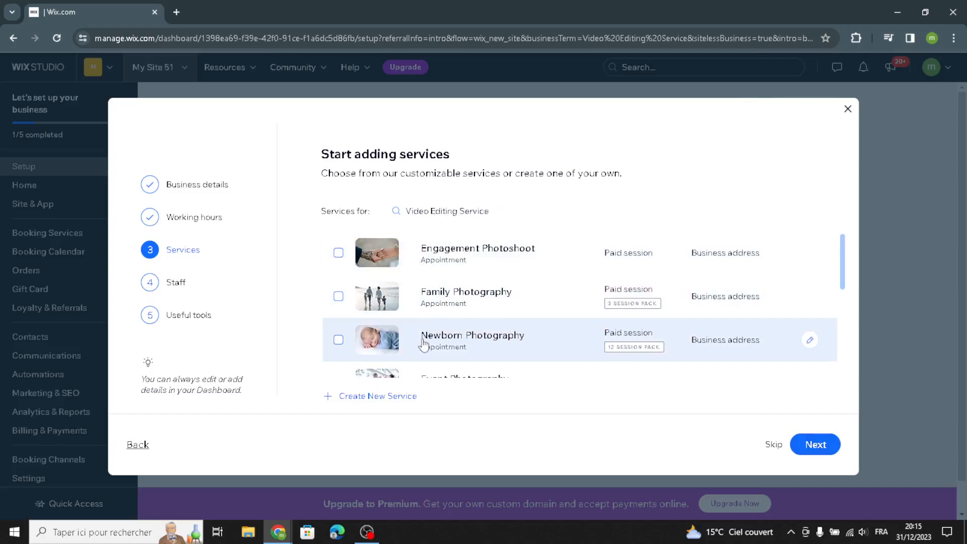
scroll(403, 330, down, 1)
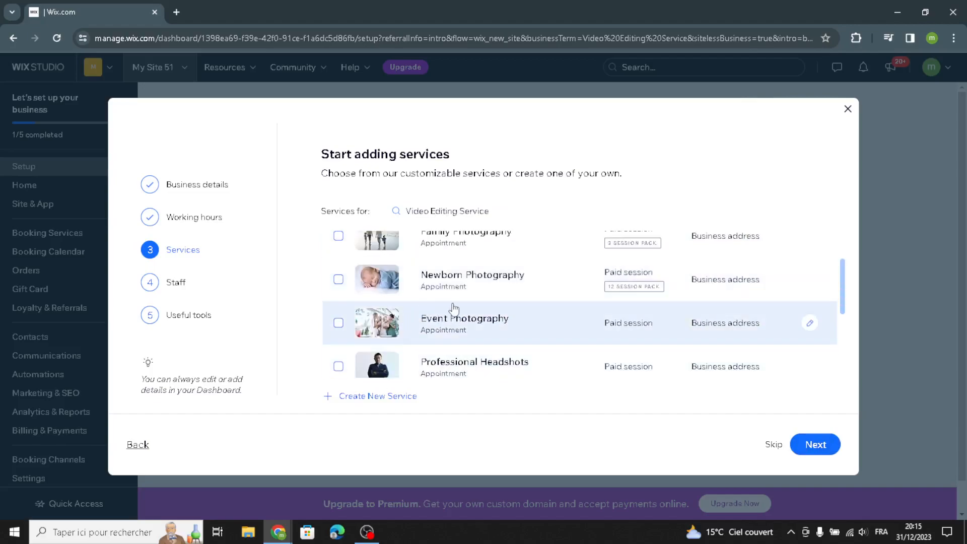
click(445, 289)
scroll(443, 282, up, 1)
click(439, 265)
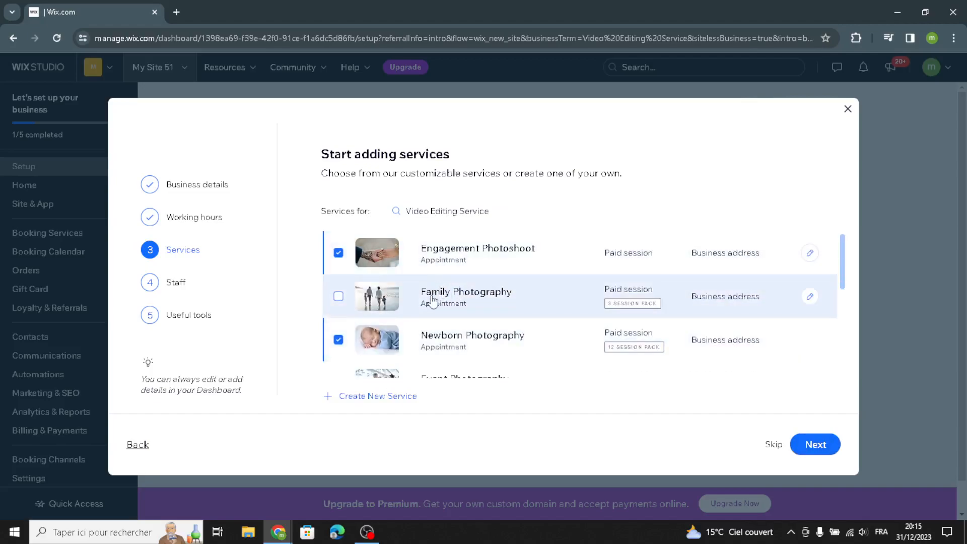
scroll(436, 312, down, 3)
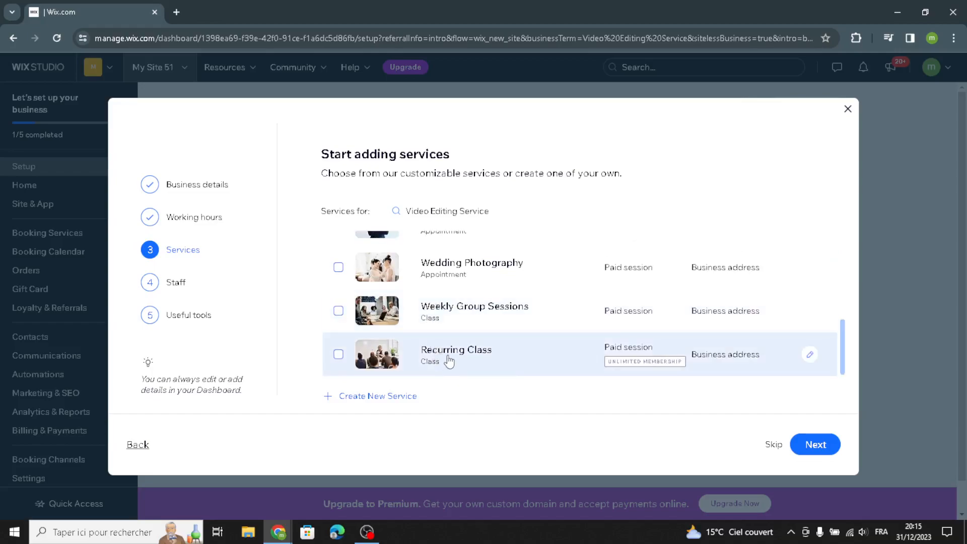
scroll(447, 360, up, 3)
click(450, 266)
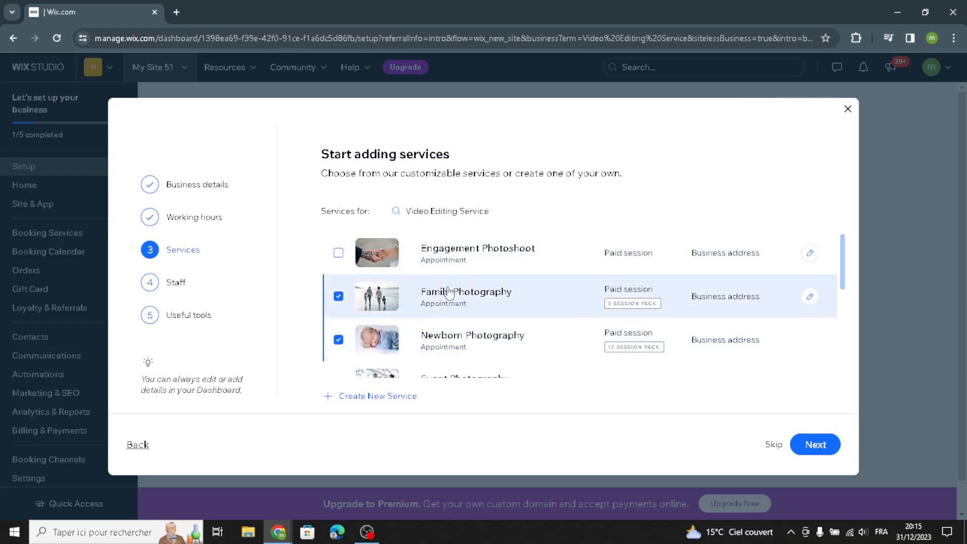
click(448, 294)
click(440, 339)
Add the Recurring Class, Wedding Photography and Event Photography services to the business and continue the setup.
scroll(439, 347, down, 3)
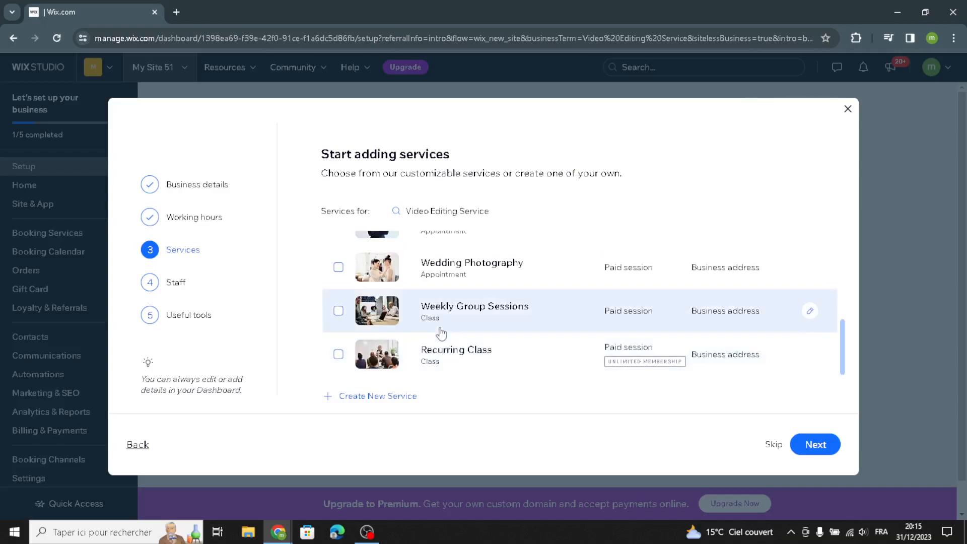
scroll(478, 357, up, 2)
scroll(475, 362, down, 2)
click(475, 363)
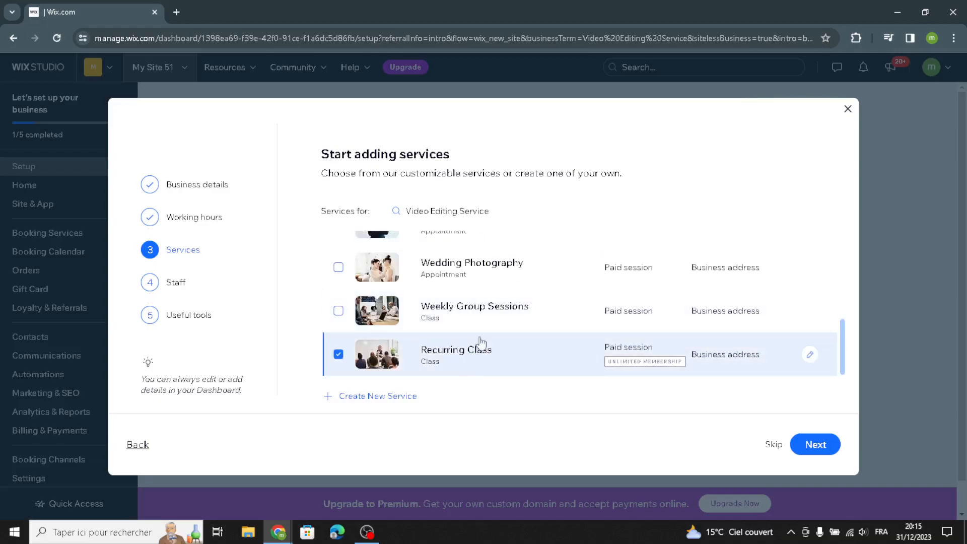
scroll(473, 348, up, 3)
click(466, 312)
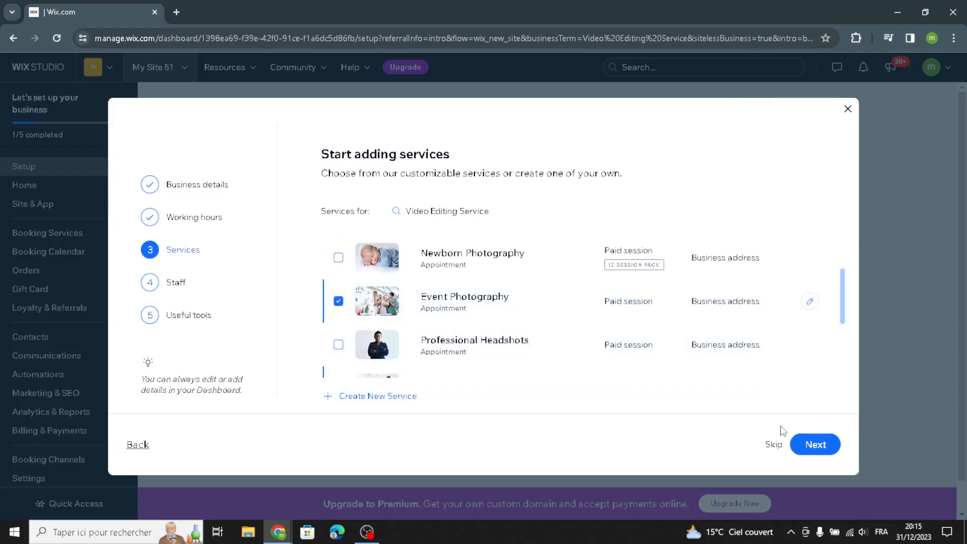
click(827, 454)
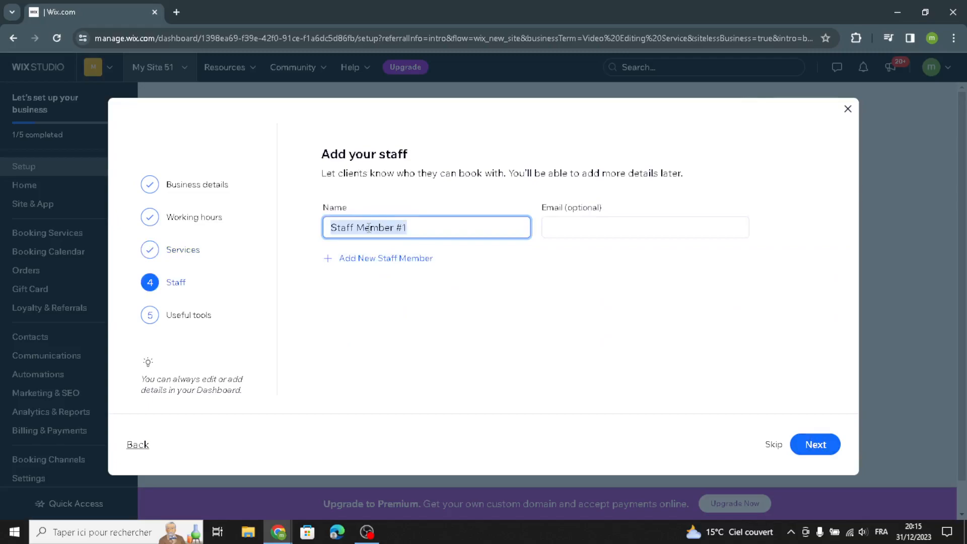
Keep the default staff entry, enable online payments plus automated email and SMS reminders, and finish the setup on the dashboard.
click(819, 443)
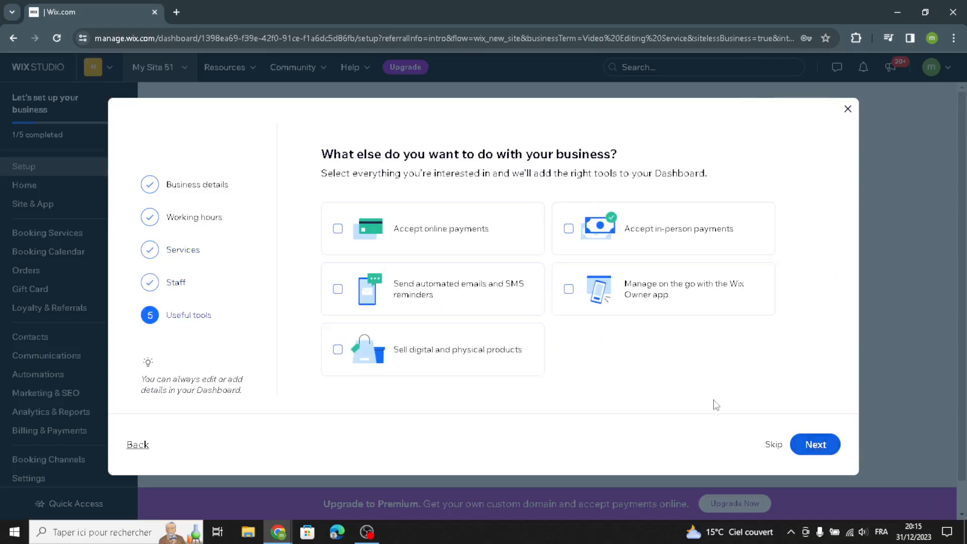
click(477, 238)
click(493, 298)
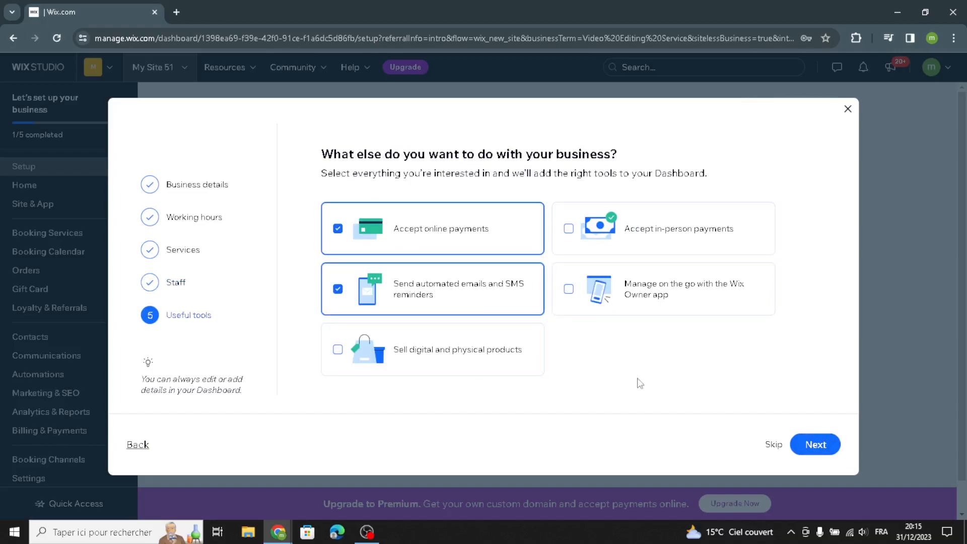
click(811, 445)
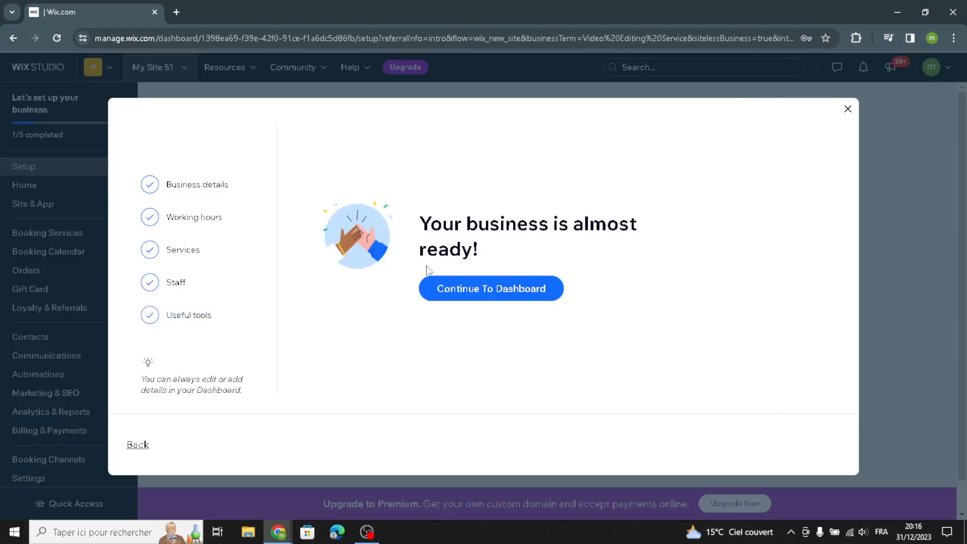
click(432, 289)
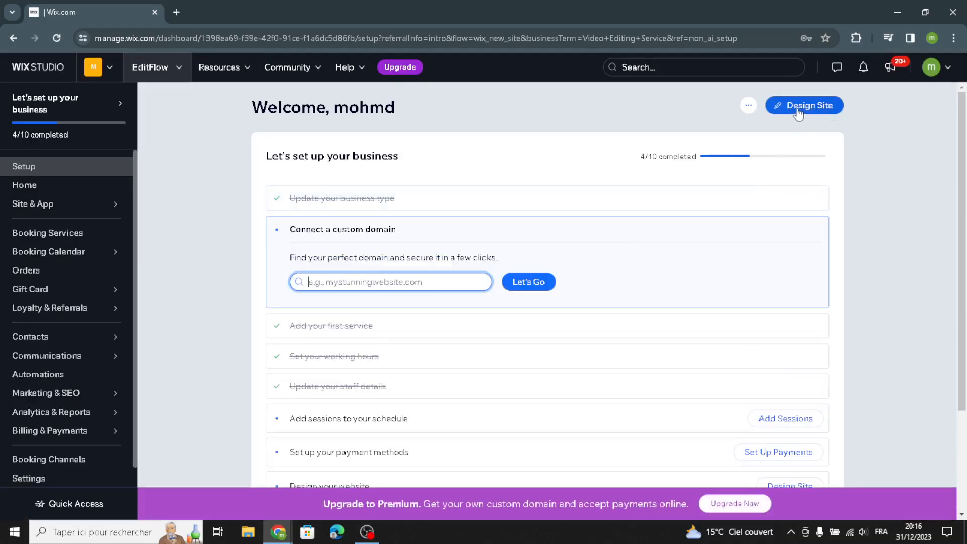
Start designing the site with Wix's own site builder and pick the dark theme described as serious, sleek and striking.
click(796, 112)
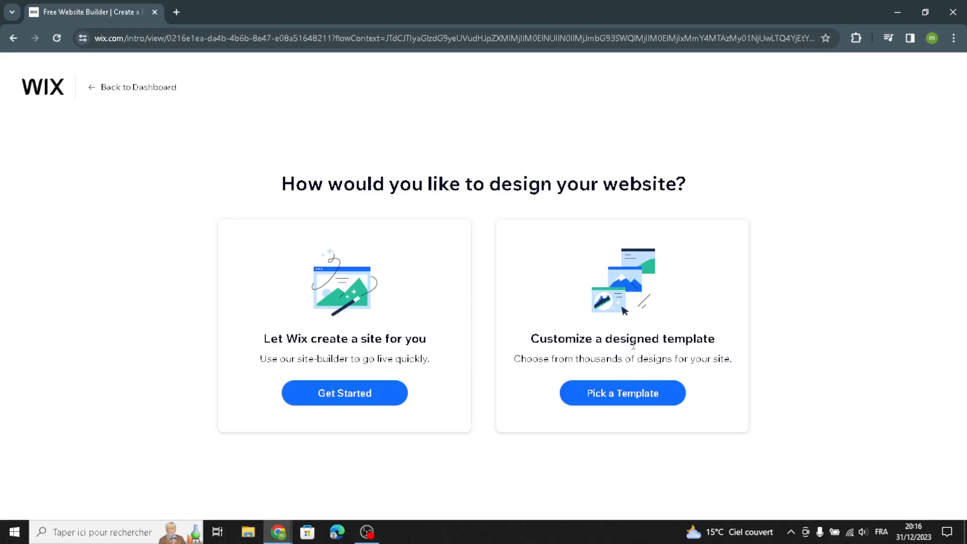
click(342, 394)
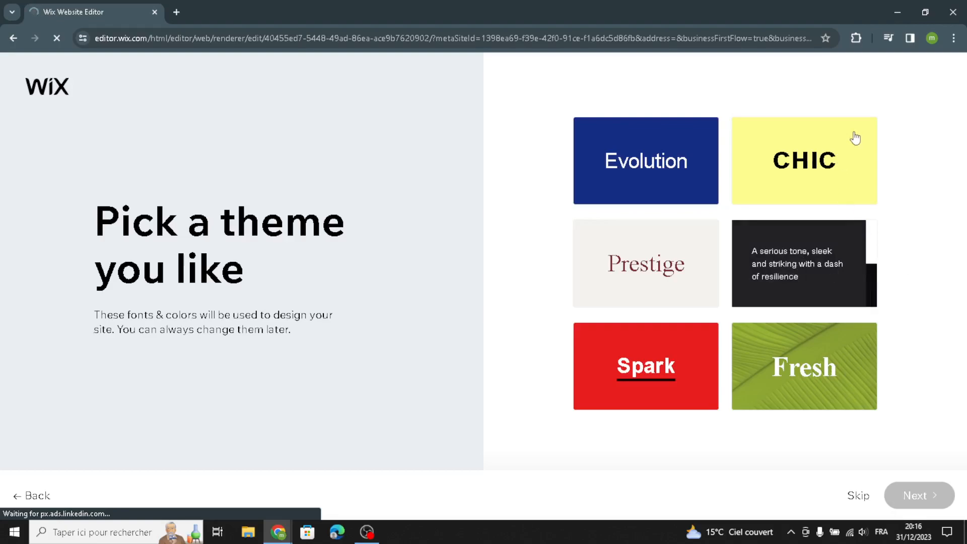
click(801, 292)
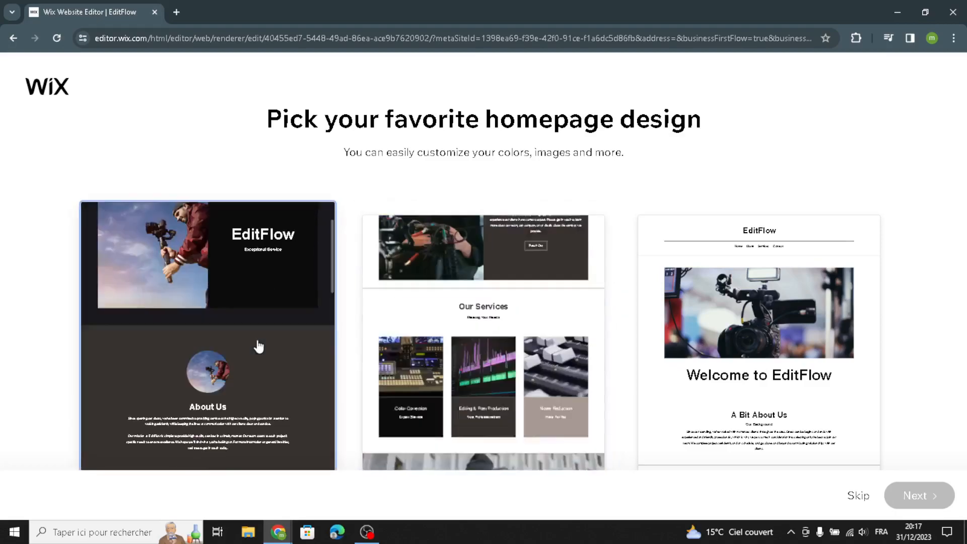
Choose the dark homepage design with the cameraman photo and open the site in the editor without adding extra pages.
click(243, 310)
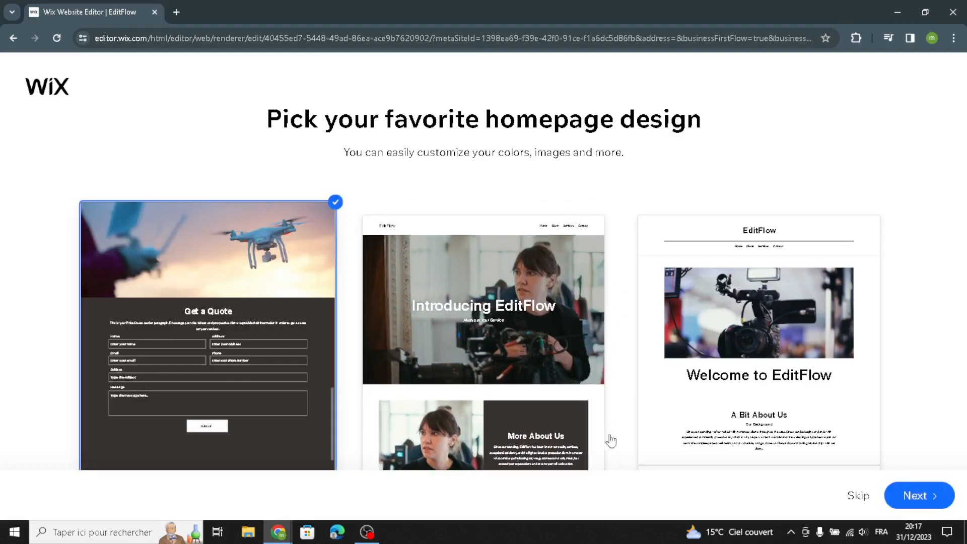
click(912, 491)
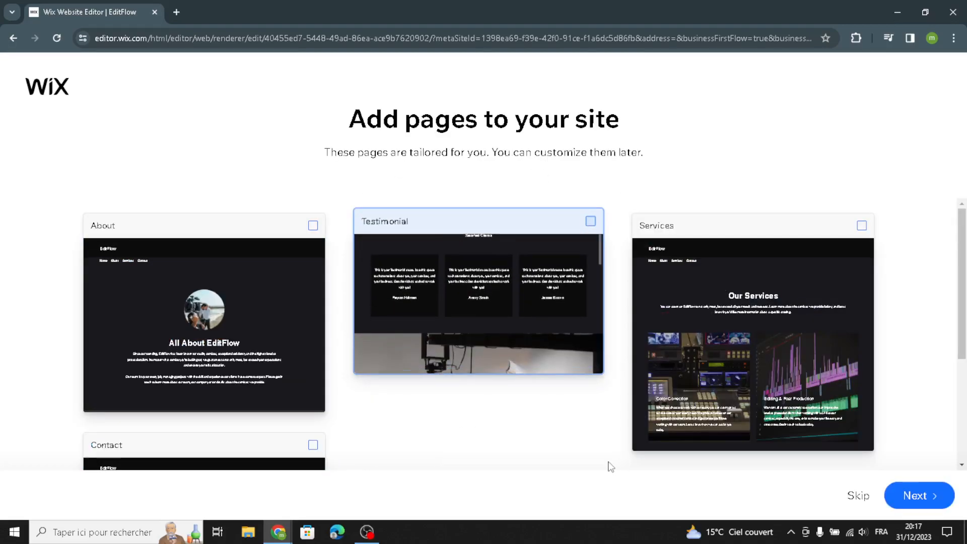
click(912, 501)
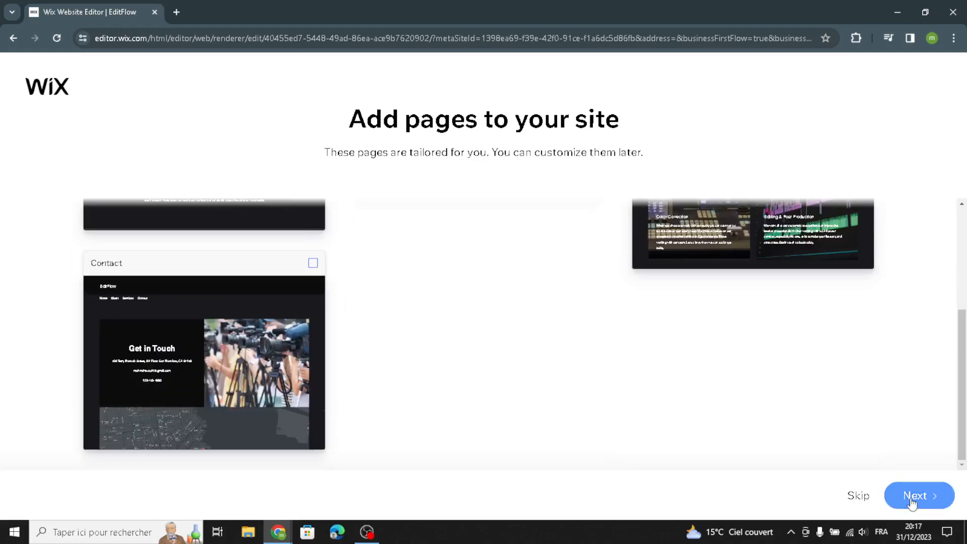
click(910, 497)
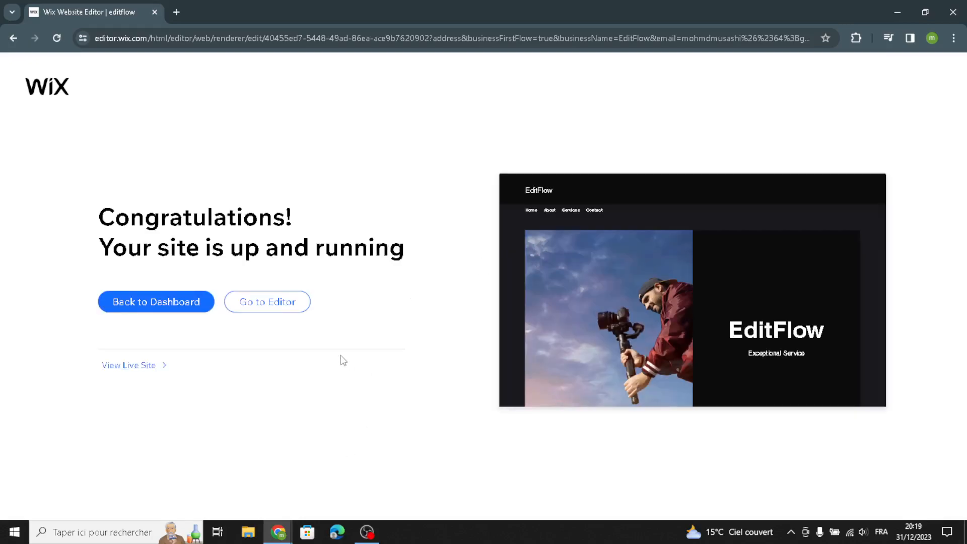
click(276, 305)
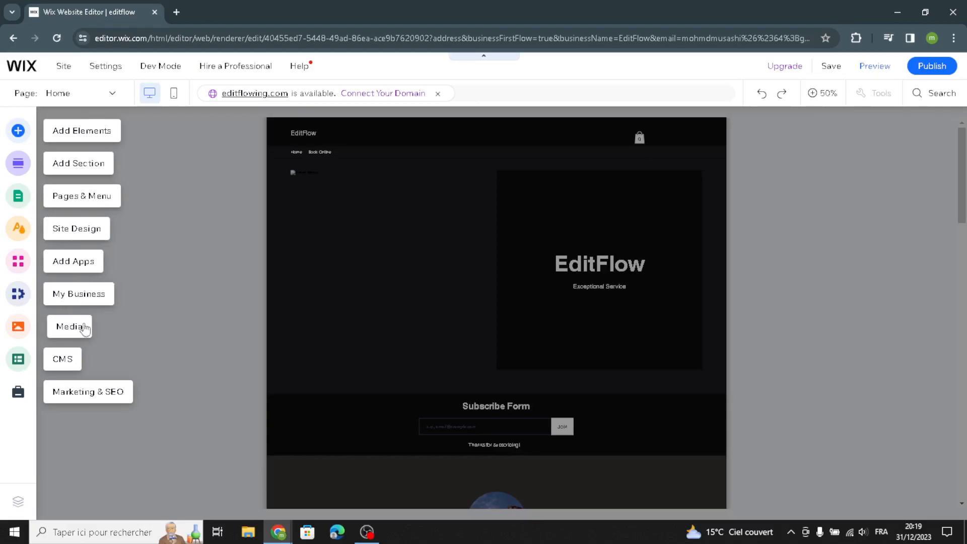
Browse the title, paragraph and text mask elements, followed by the free Wix images and illustrations available for the page.
click(103, 134)
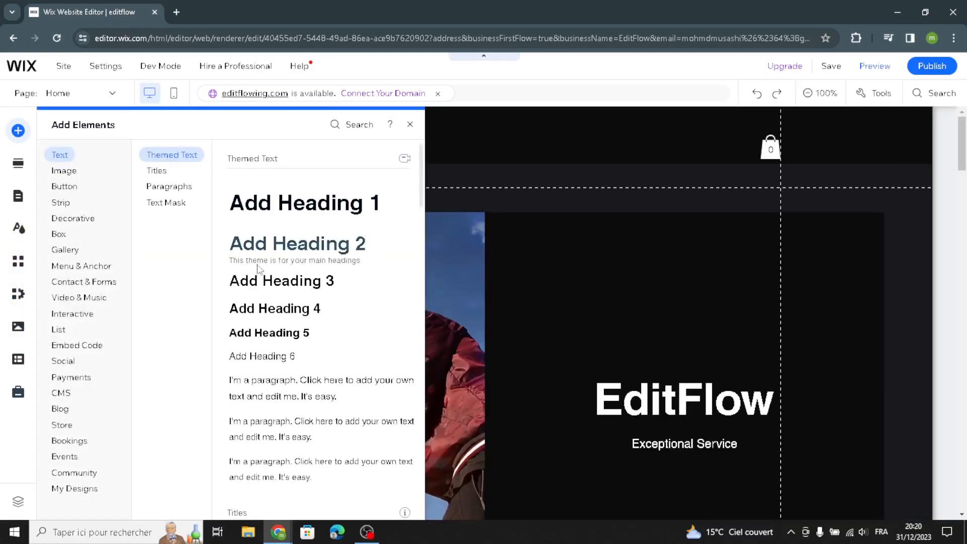
click(162, 172)
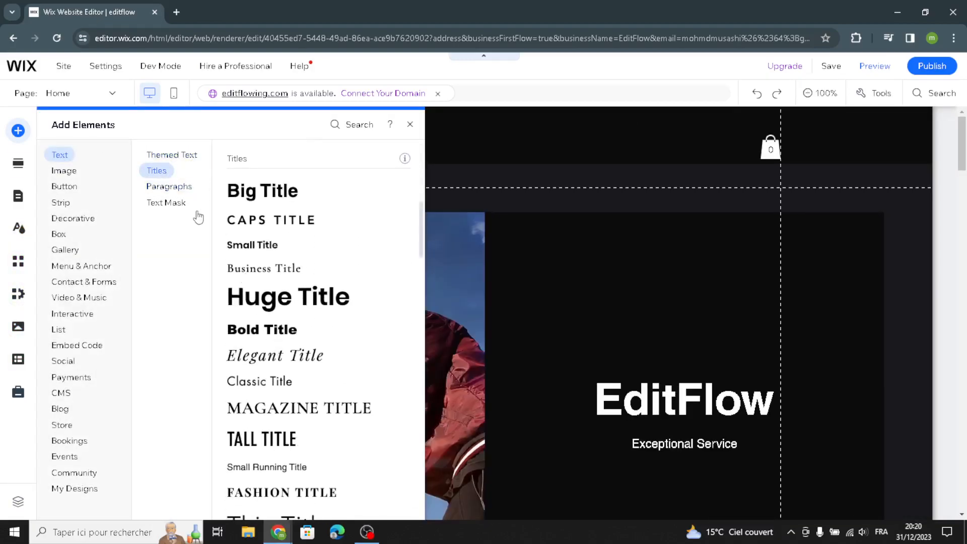
click(170, 190)
click(168, 202)
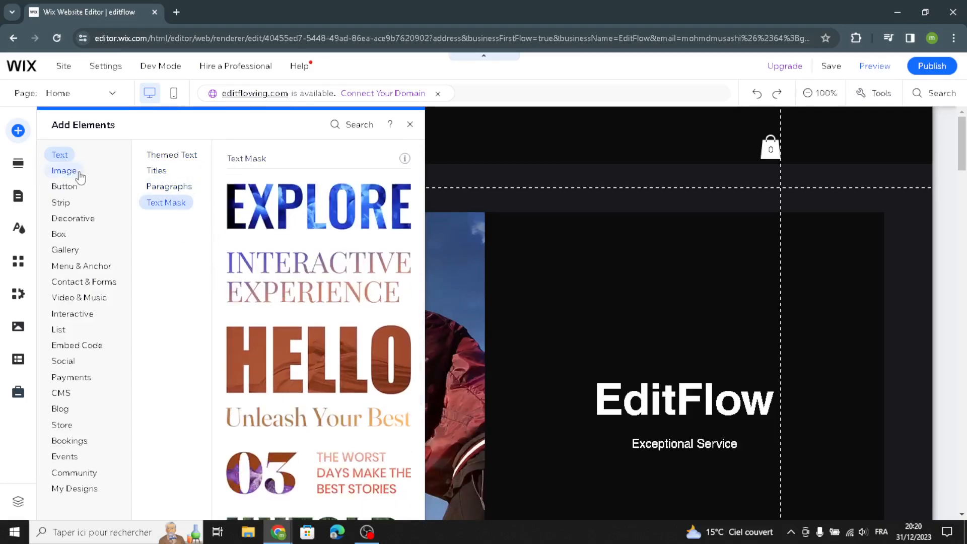
click(78, 176)
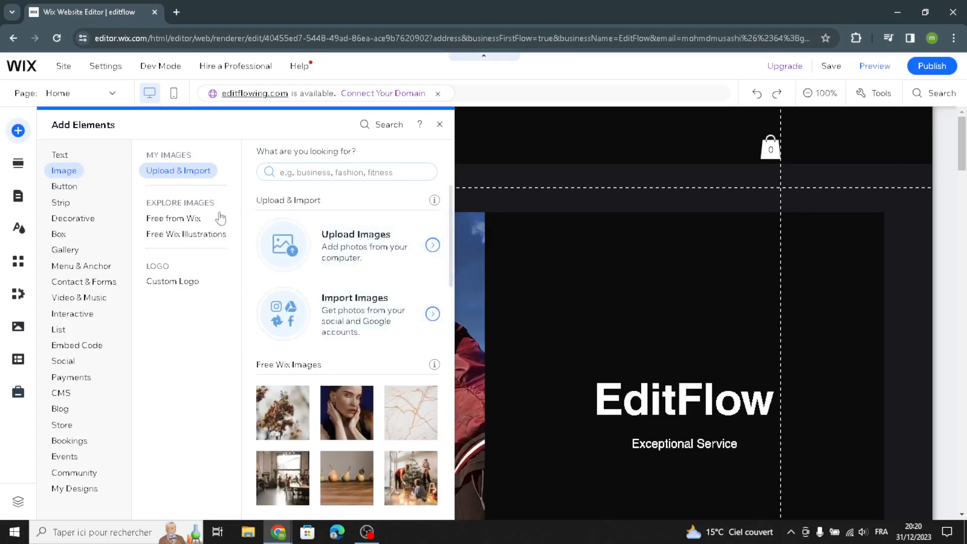
click(171, 218)
click(153, 235)
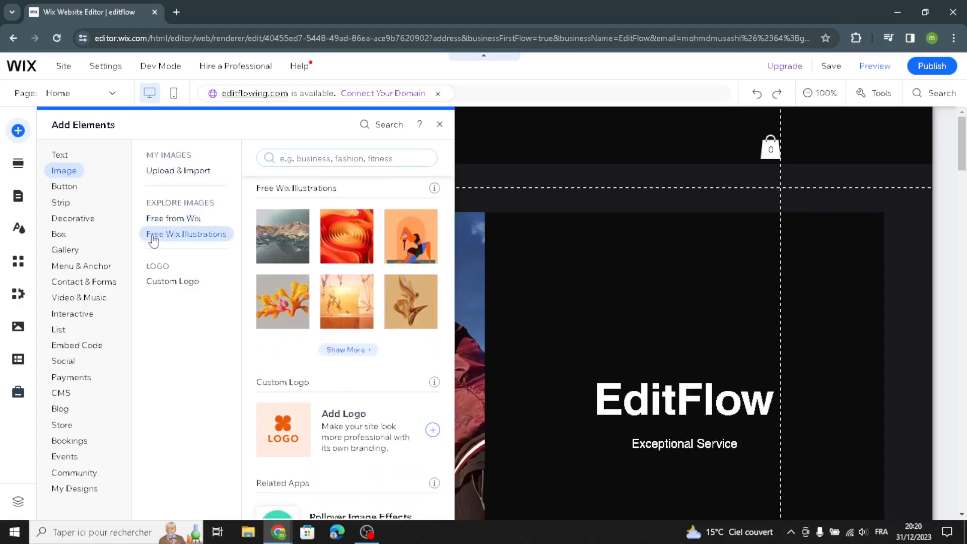
Browse the button elements, from themed, icon, image and document buttons to the Pay and PayPal payment buttons.
click(78, 191)
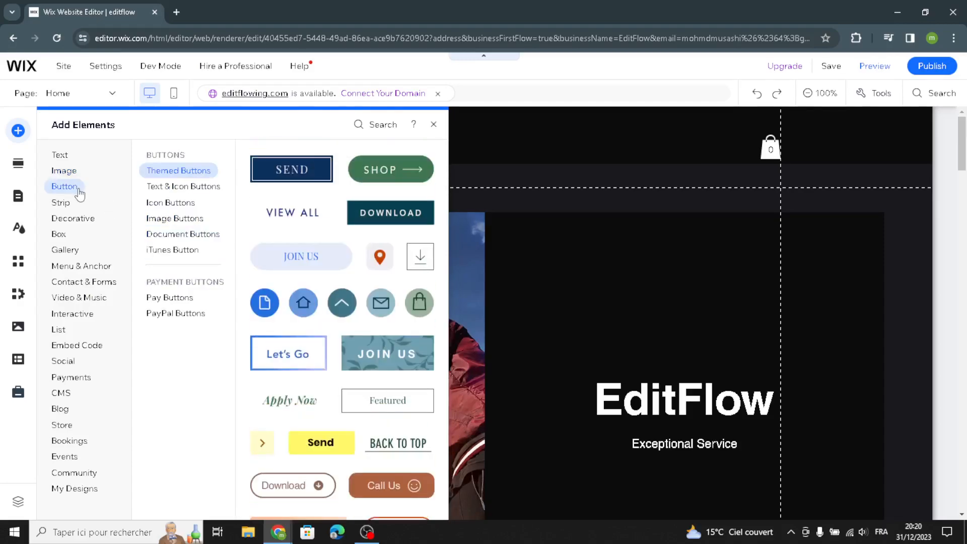
click(175, 190)
click(177, 204)
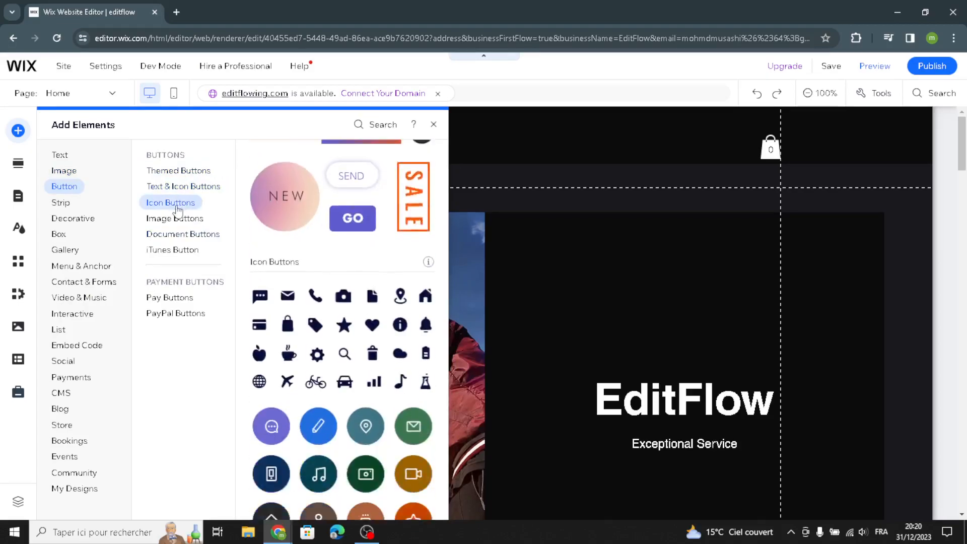
click(176, 218)
click(181, 233)
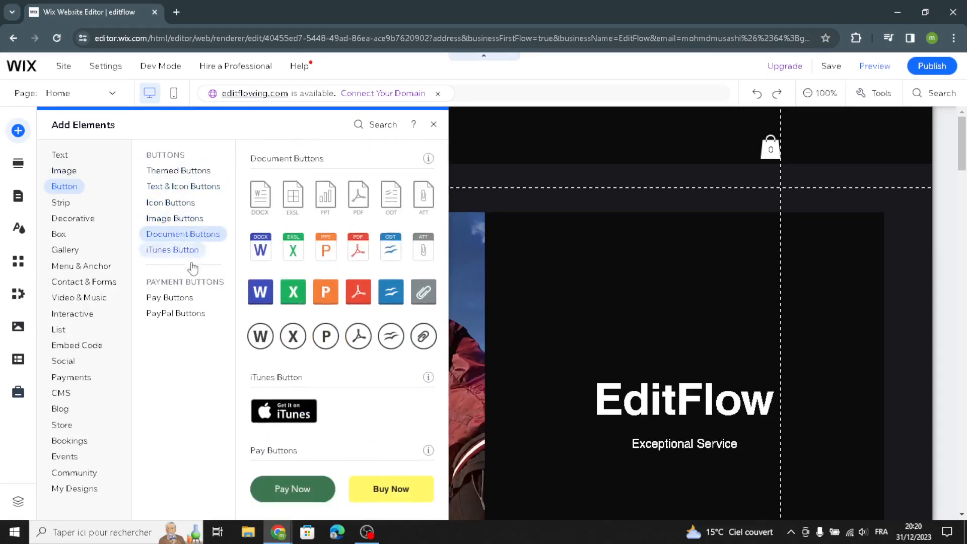
click(169, 298)
click(173, 313)
Browse the decorative elements, covering themed lines, basic shapes, arrows and vertical lines.
click(85, 220)
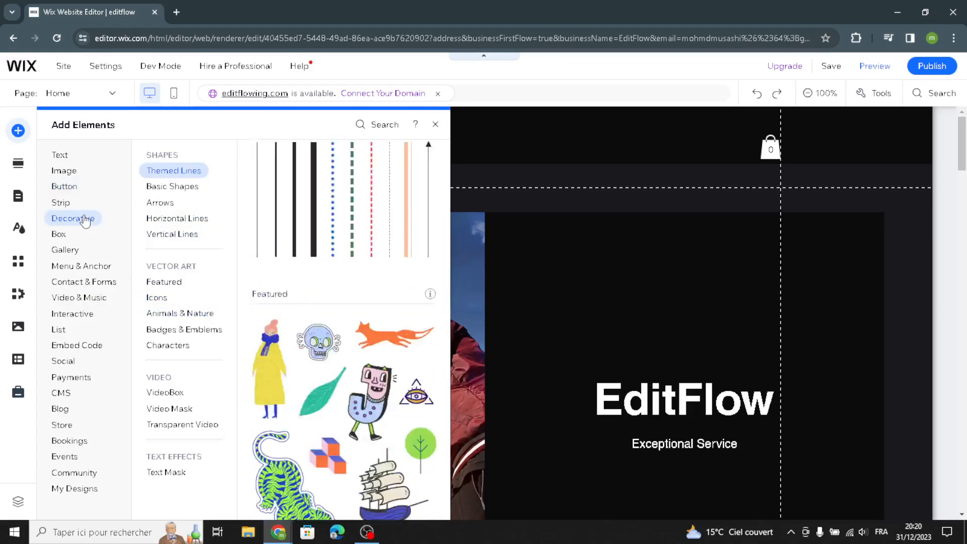
click(174, 171)
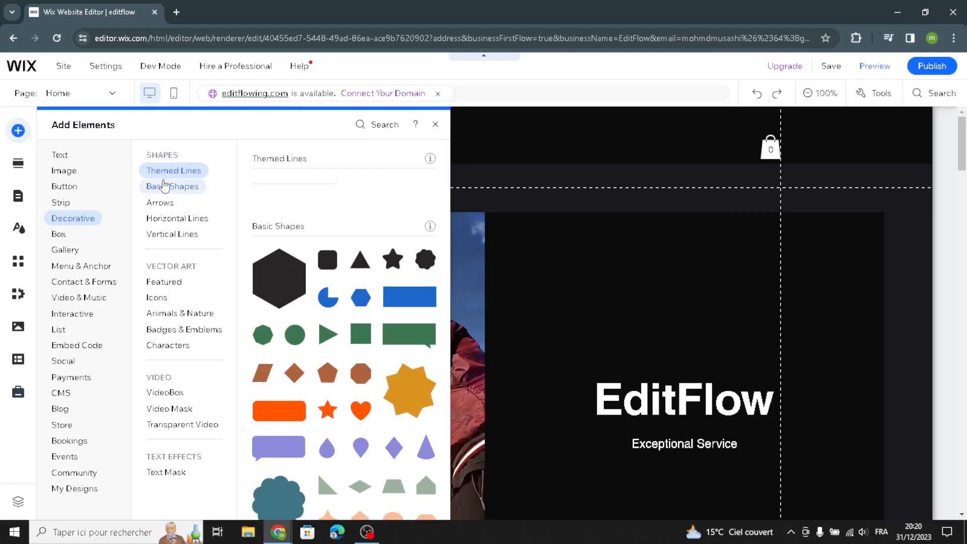
click(163, 186)
click(159, 206)
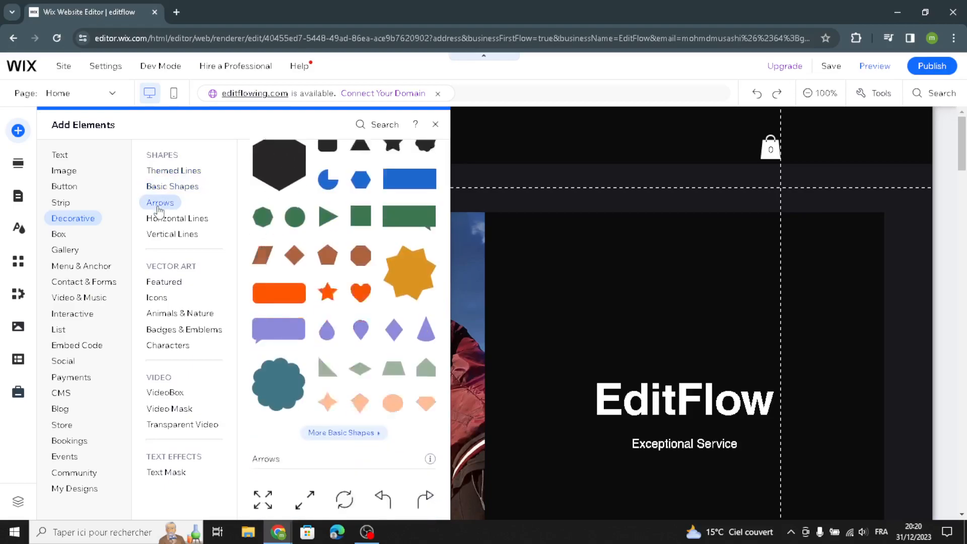
click(157, 235)
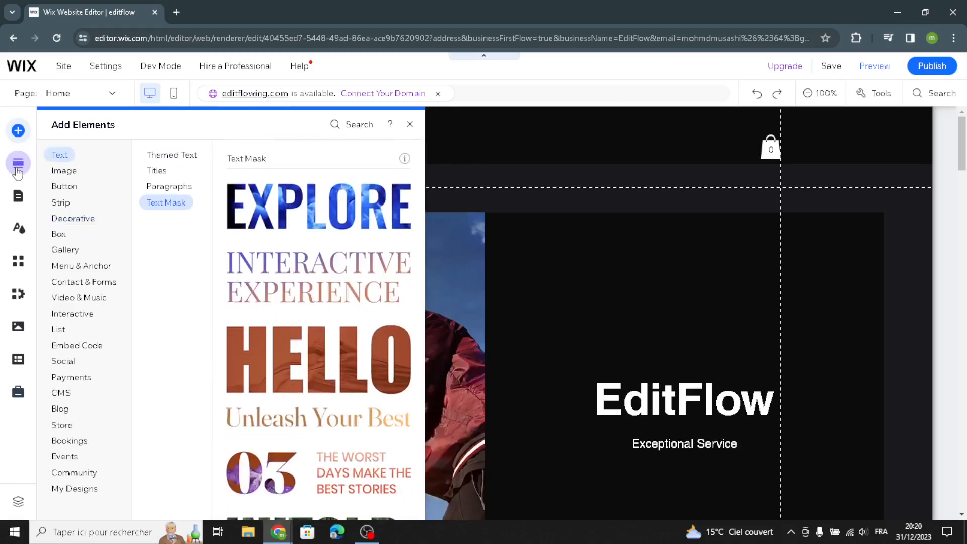
Look over the ready-made Welcome section templates and the site design options for theme, background and transitions.
click(18, 163)
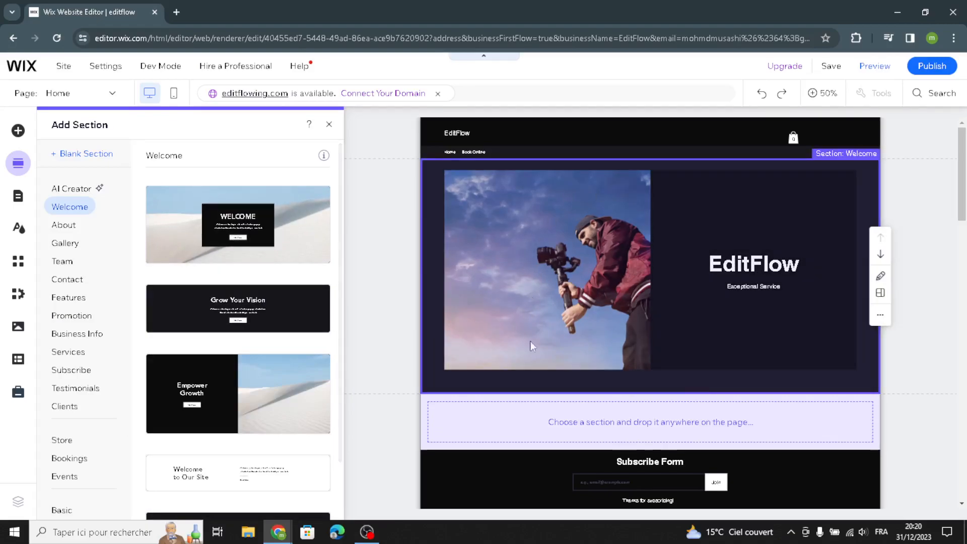
click(17, 229)
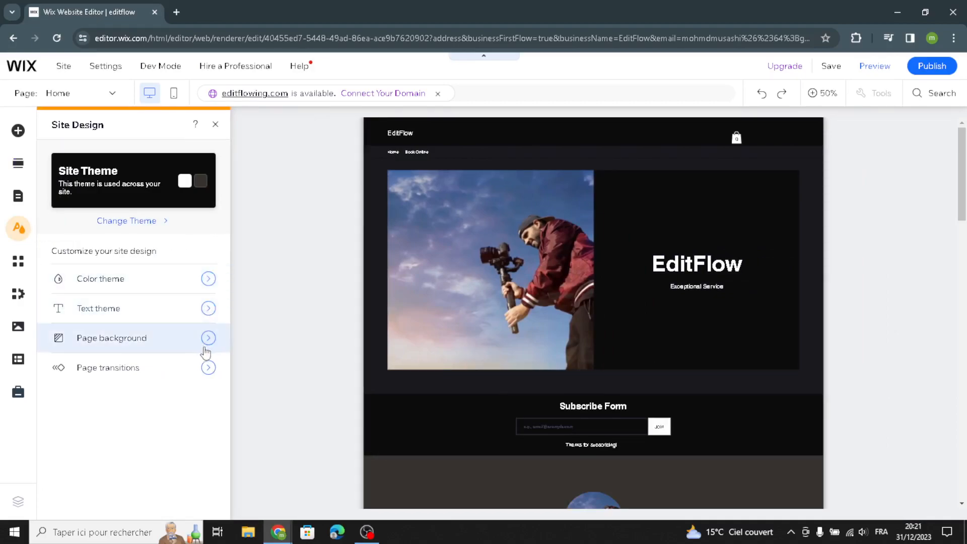
click(216, 125)
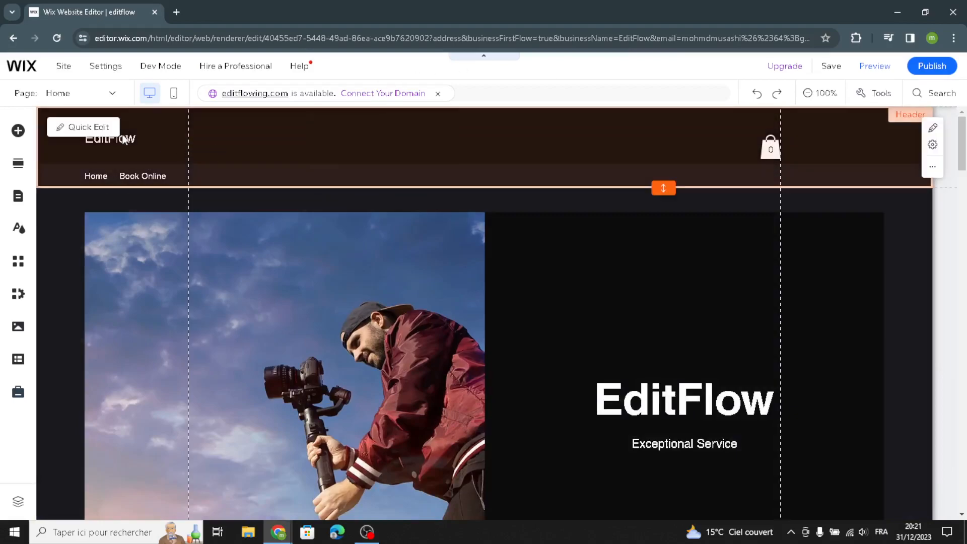
Review the quick edit options of the page header and of the Welcome section, including backgrounds, title and paragraph.
click(97, 133)
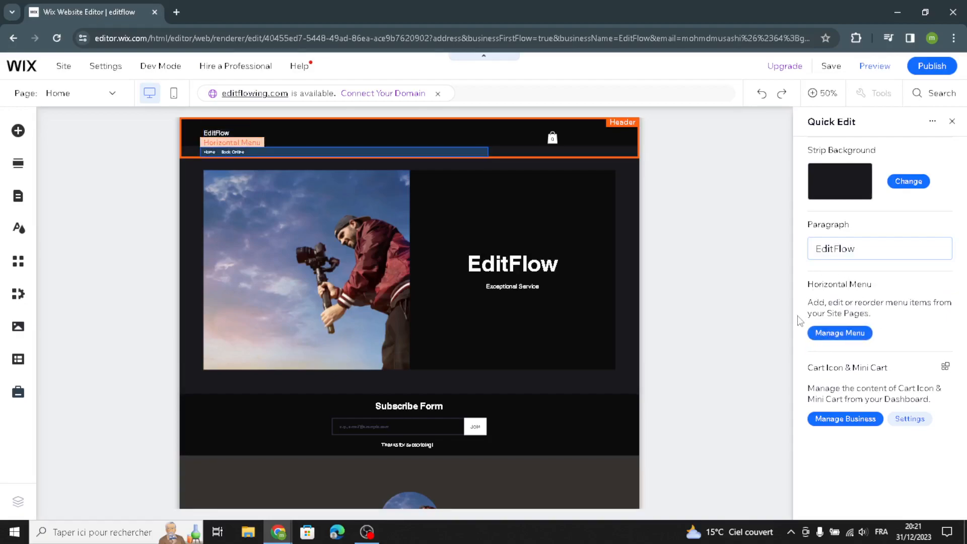
click(844, 332)
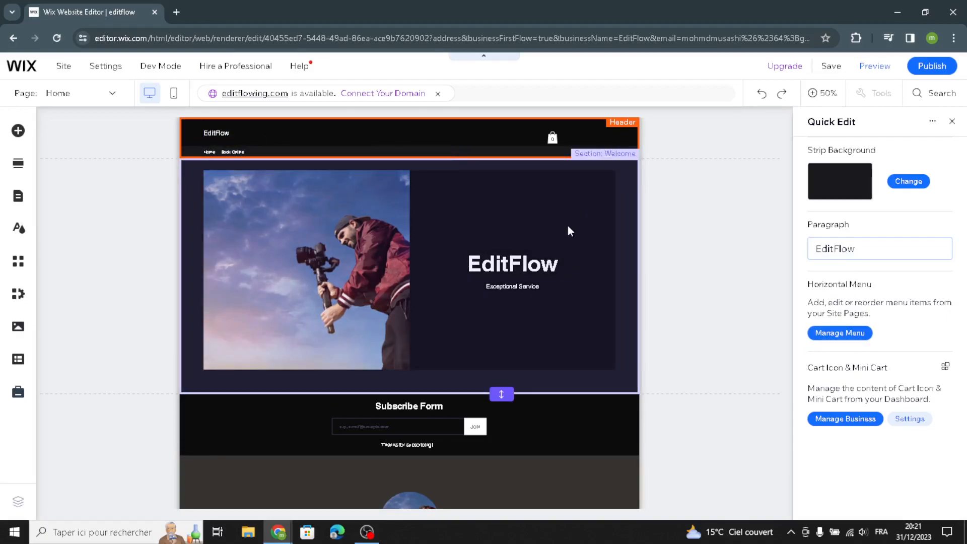
click(568, 226)
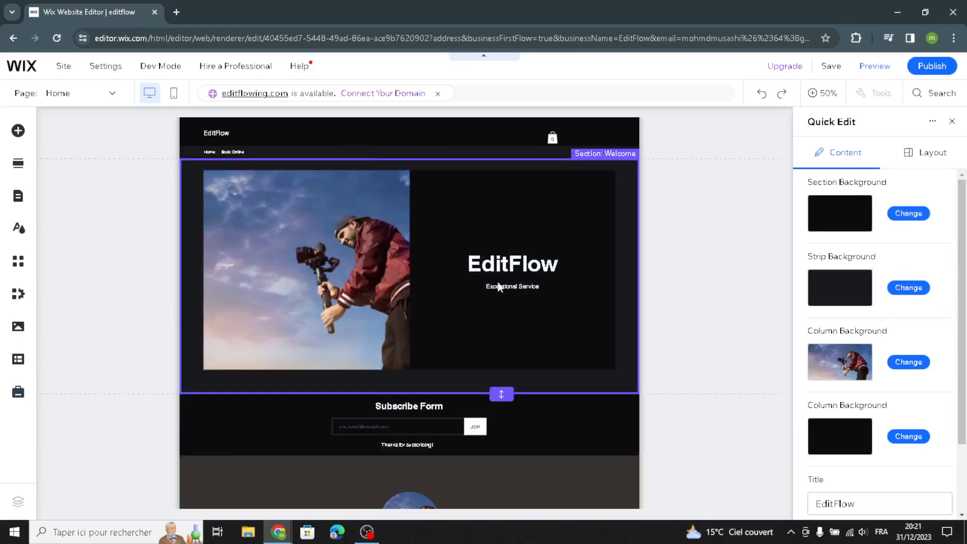
scroll(859, 411, down, 2)
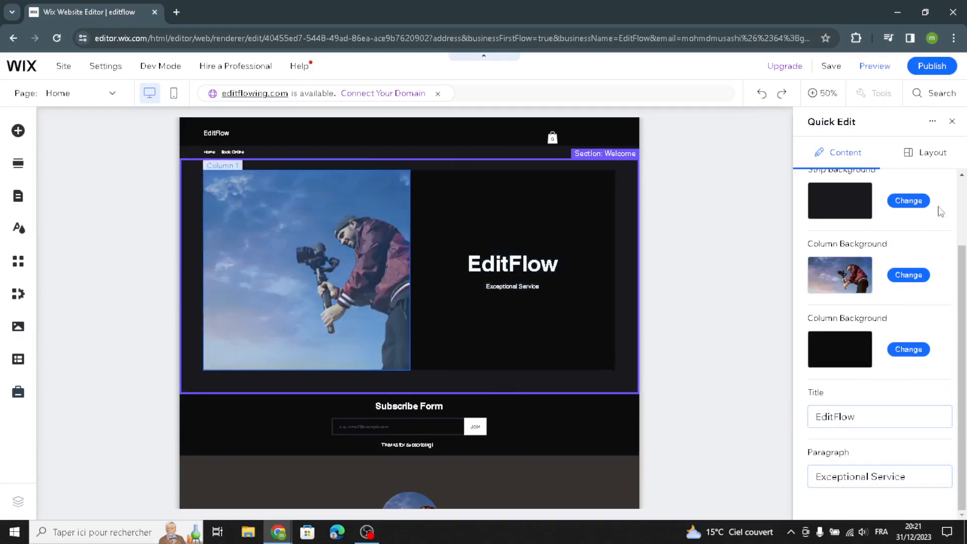
click(952, 122)
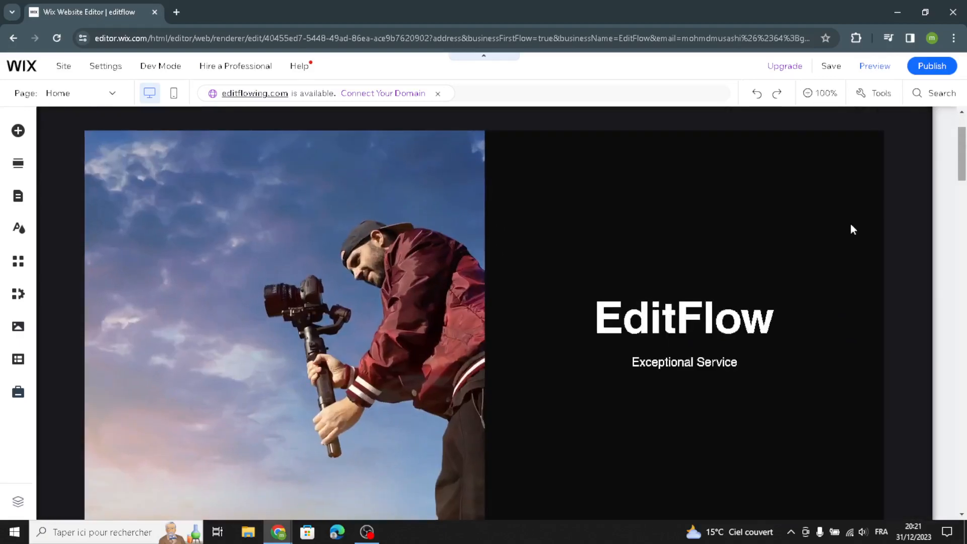
Replace the "Exceptional Service" tagline with AI-generated text from the suggested two-sentence Welcome section prompt for EditFlow.
click(649, 364)
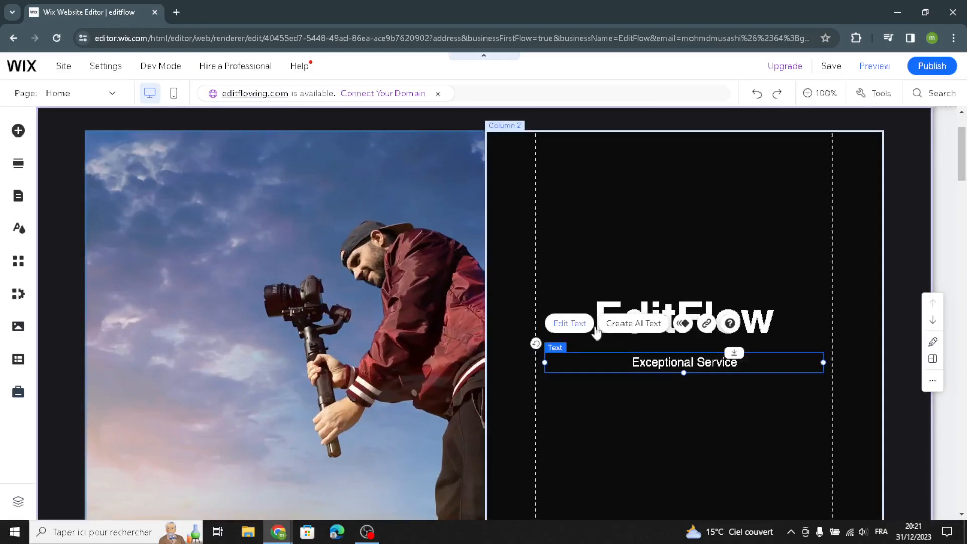
click(615, 326)
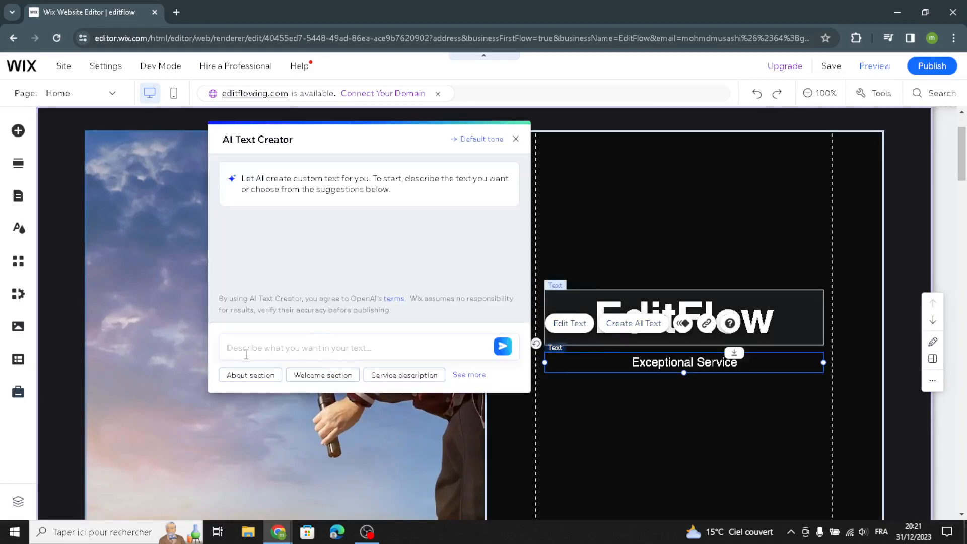
click(341, 374)
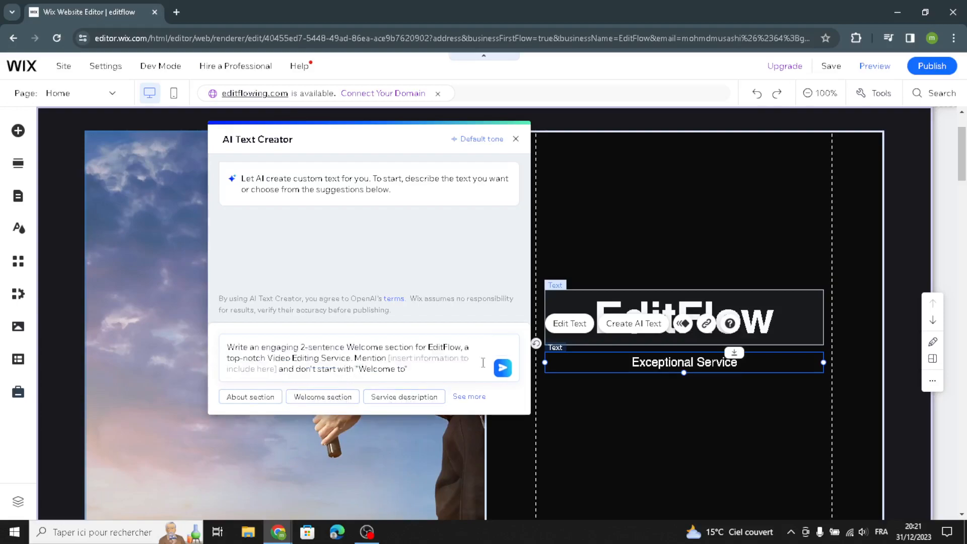
click(502, 369)
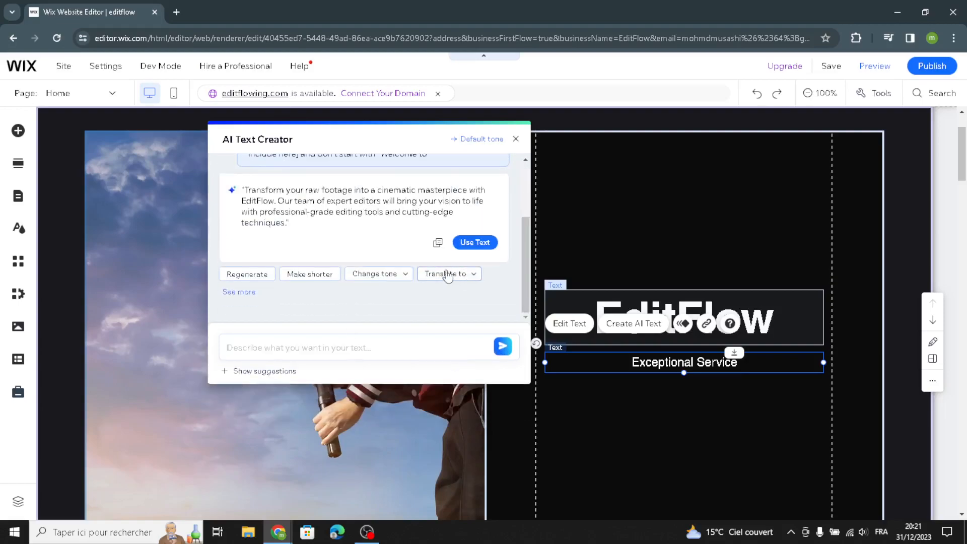
click(468, 243)
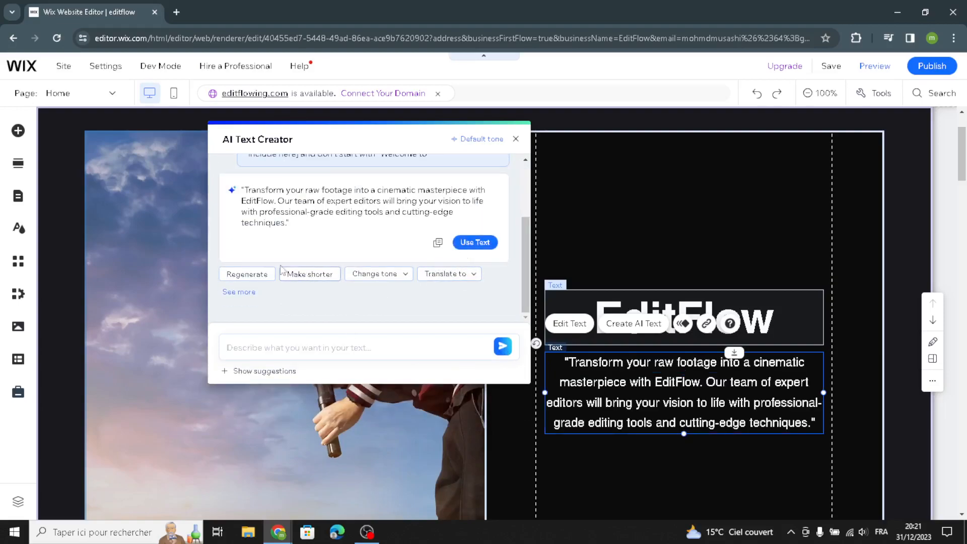
click(515, 139)
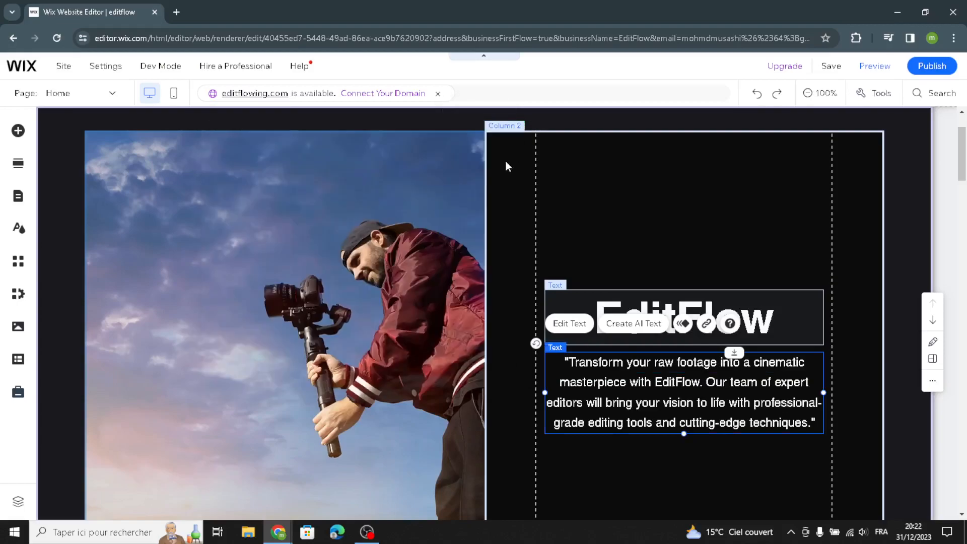
Format the paragraph below the EditFlow title with the Heading 6 style and the Helvetica Light font.
click(563, 332)
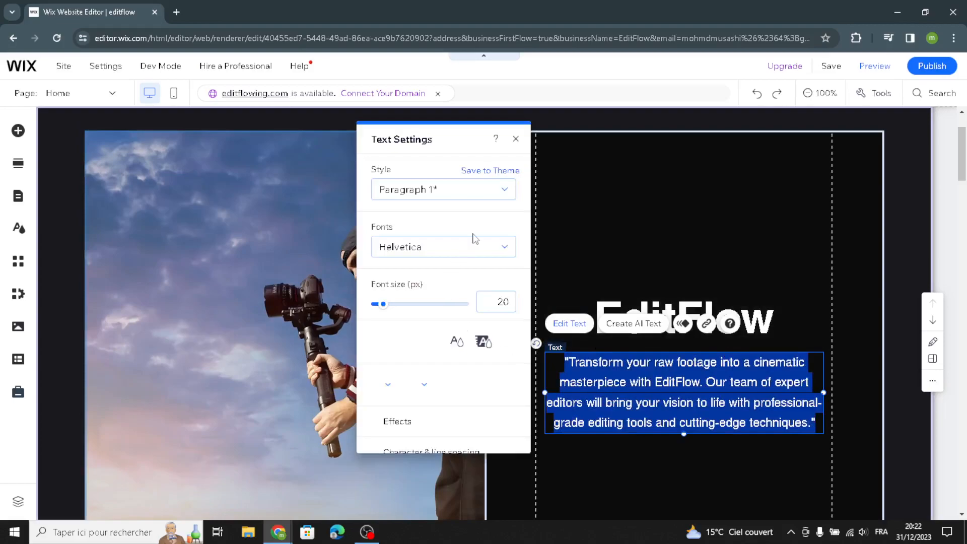
click(465, 199)
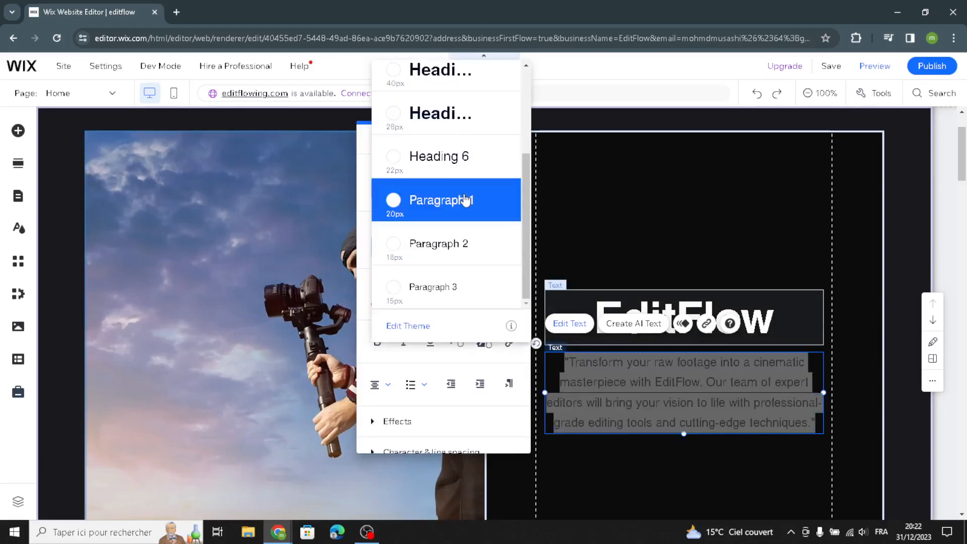
click(453, 152)
click(443, 252)
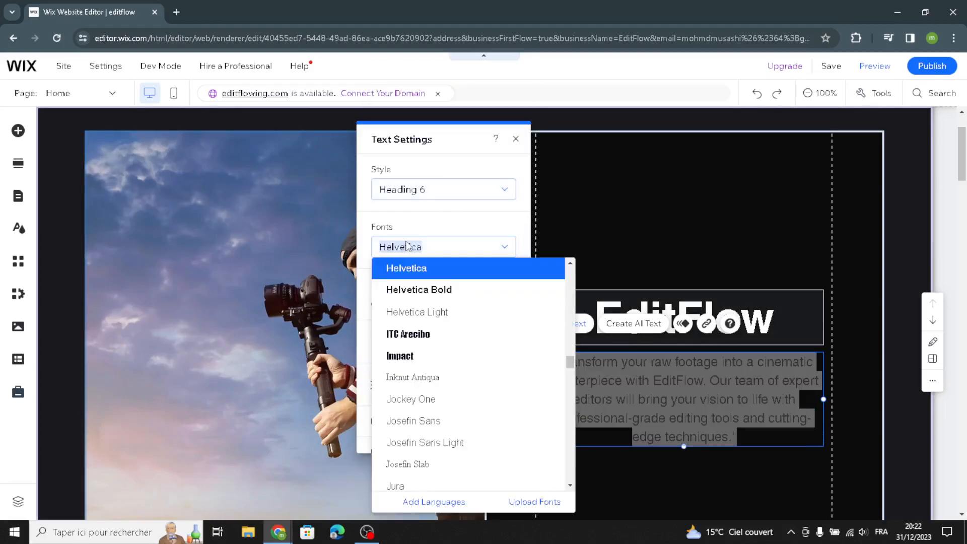
click(416, 316)
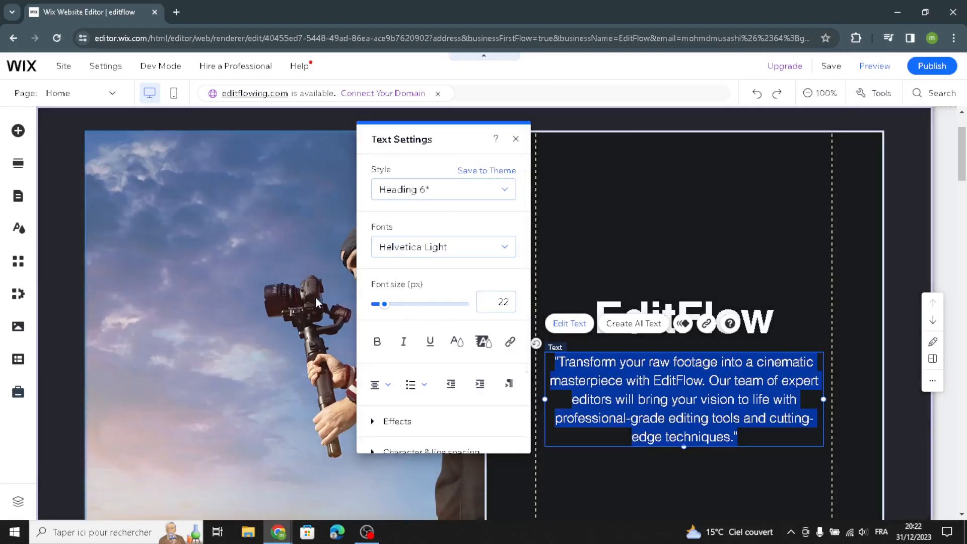
click(359, 286)
Check which contact fields can be added to the Subscribe Form without adding any.
scroll(483, 277, down, 7)
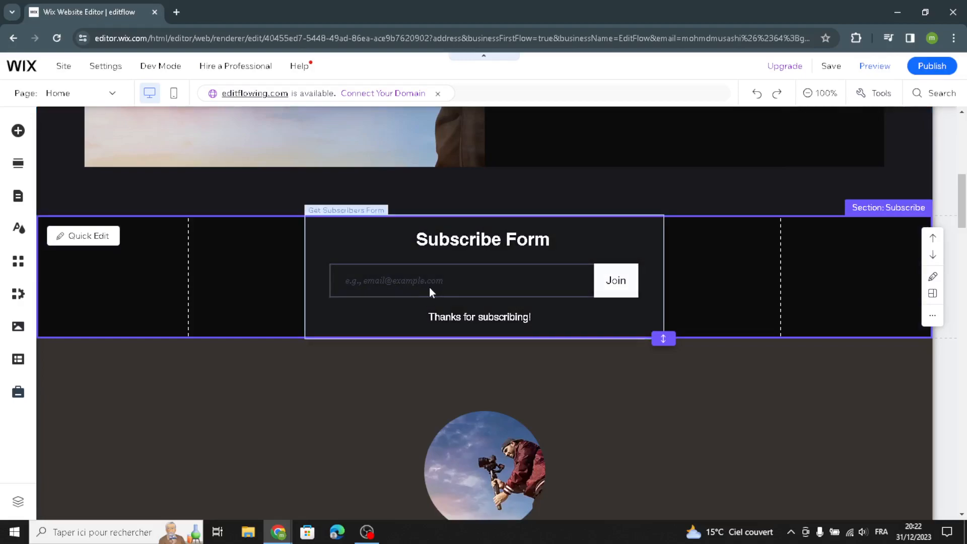
click(389, 224)
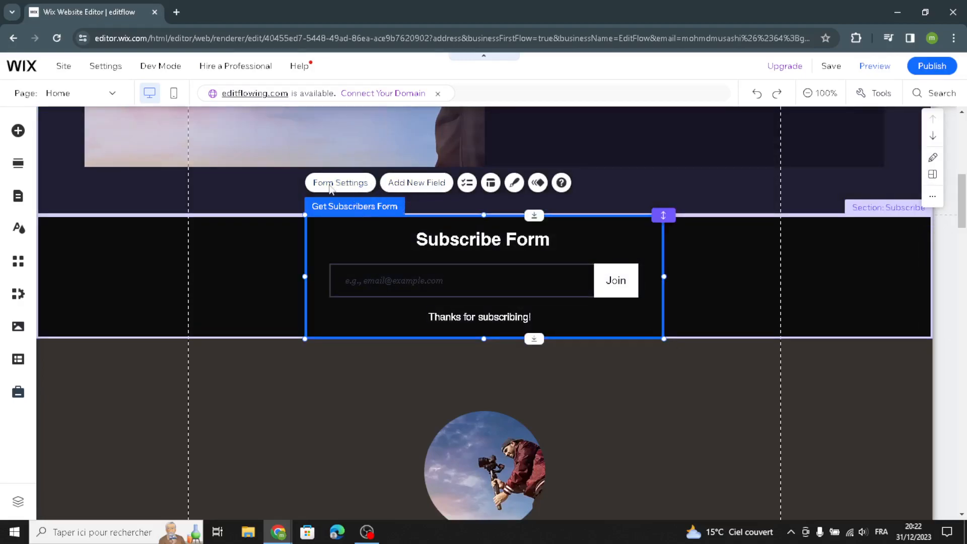
click(426, 184)
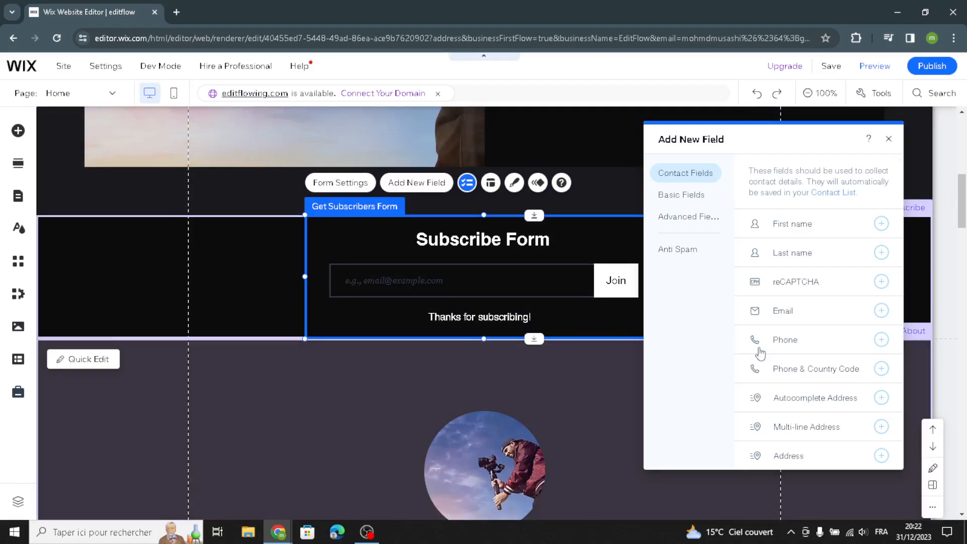
click(211, 285)
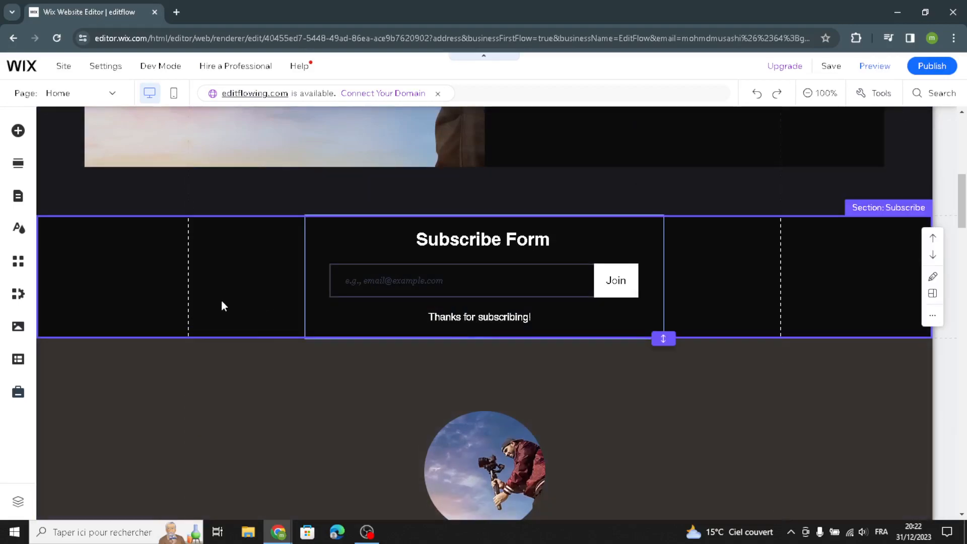
Replace the About Us paragraph with AI-generated text from the suggested four-sentence About section prompt for EditFlow.
scroll(270, 341, down, 6)
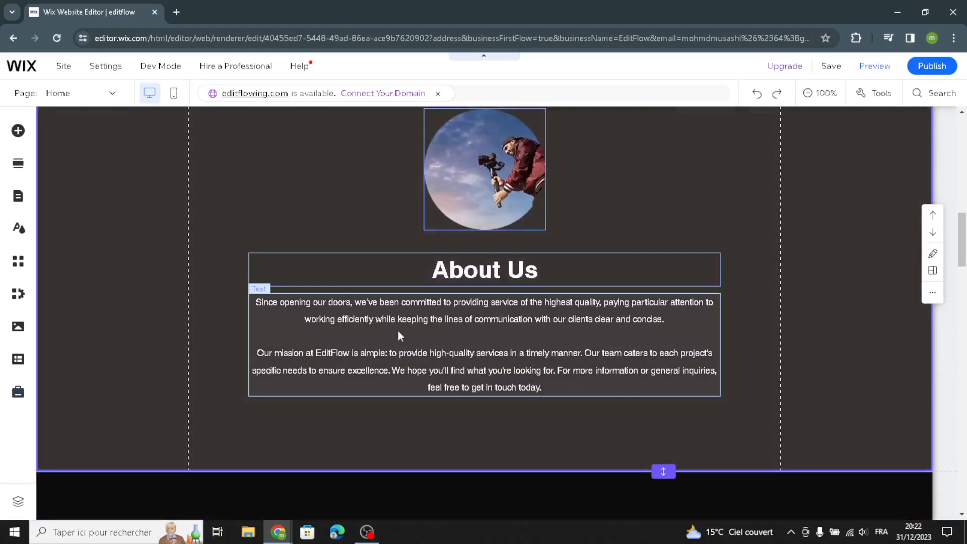
scroll(559, 312, up, 4)
scroll(523, 326, down, 4)
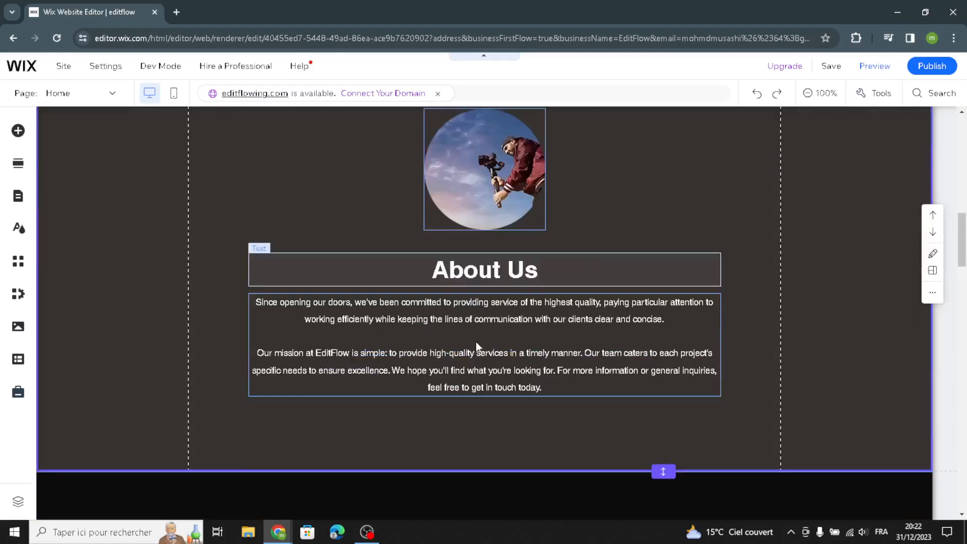
click(352, 345)
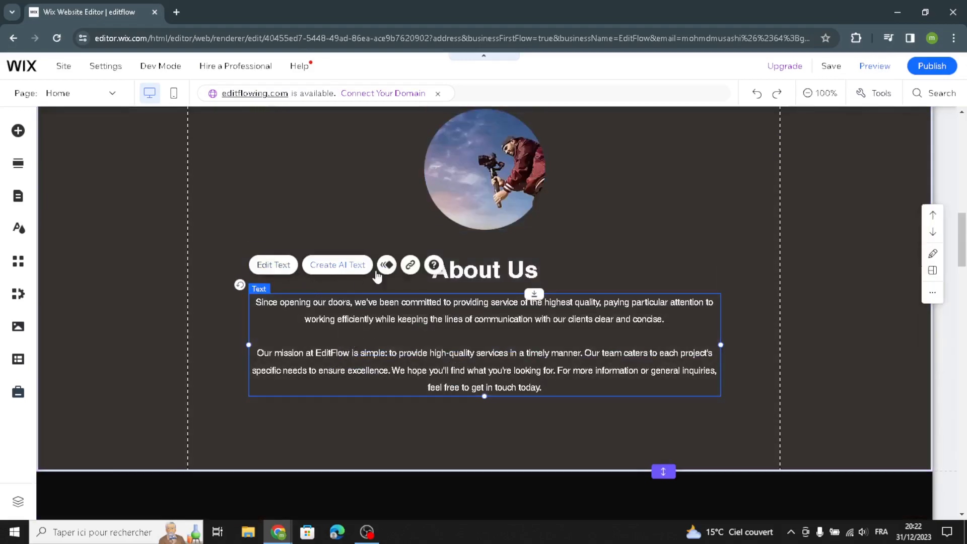
scroll(434, 265, up, 1)
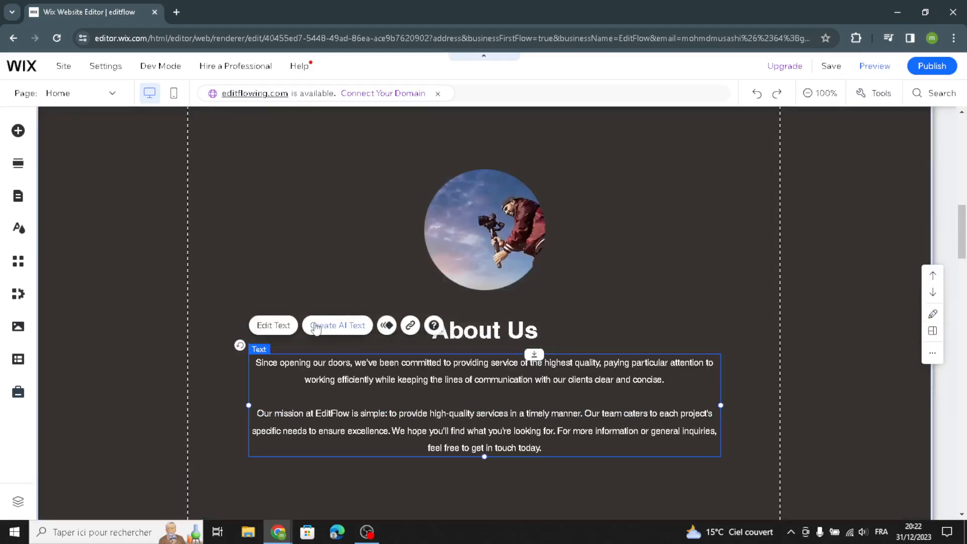
click(328, 328)
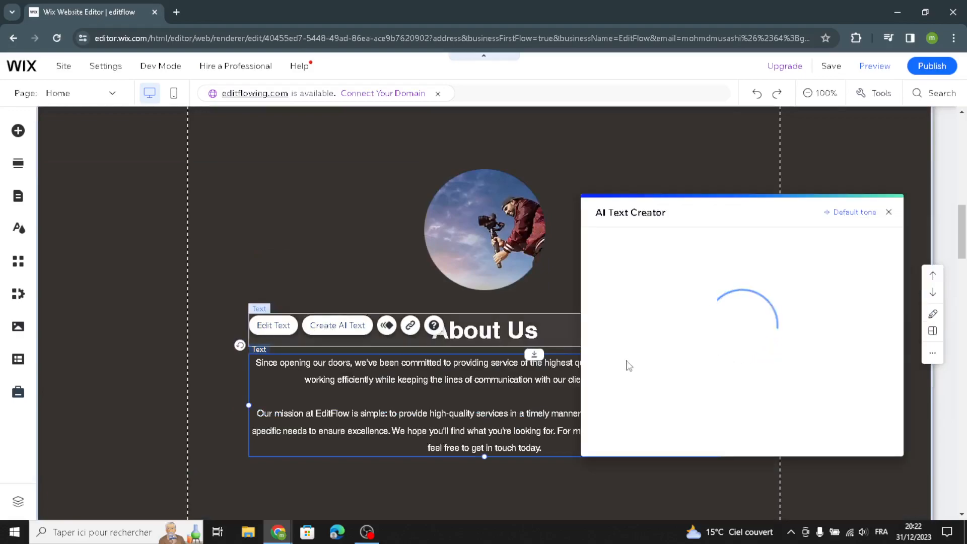
click(623, 448)
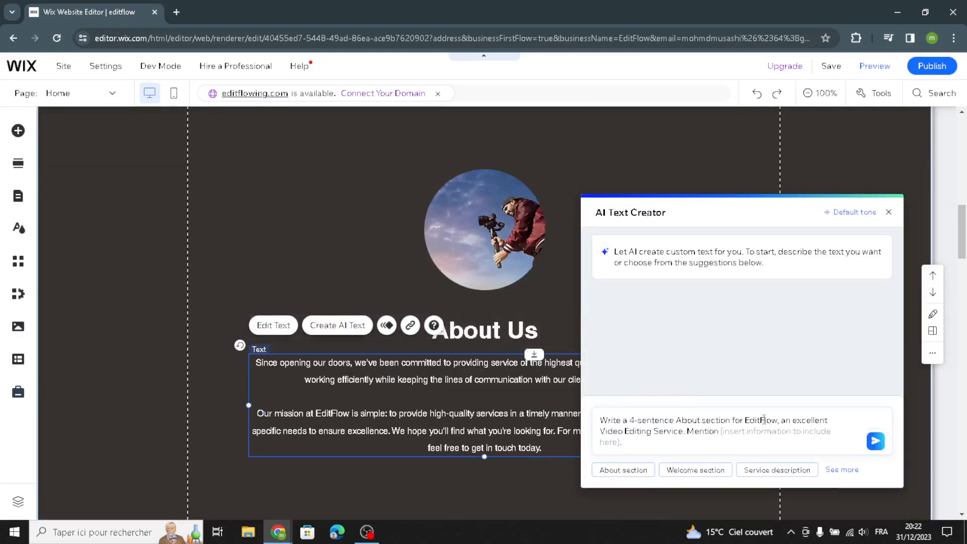
click(879, 445)
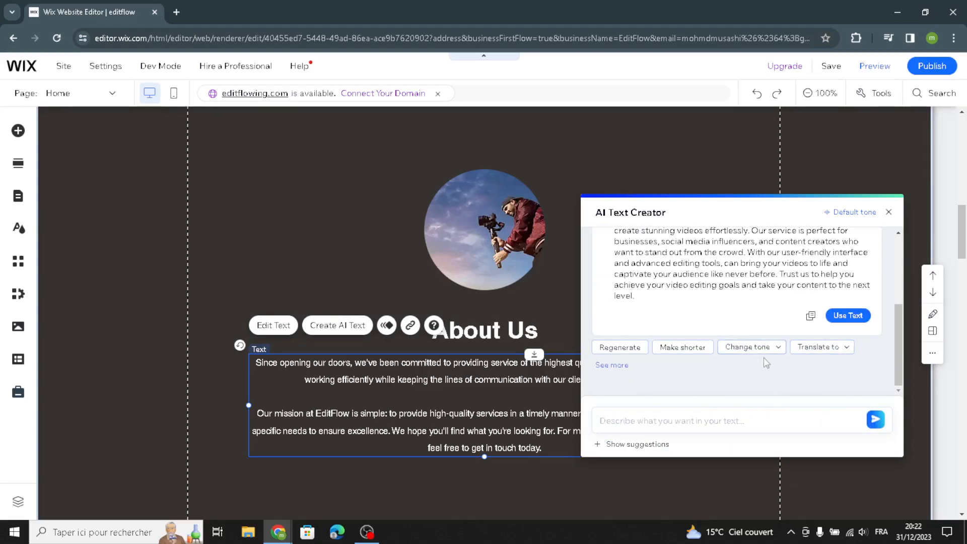
click(847, 316)
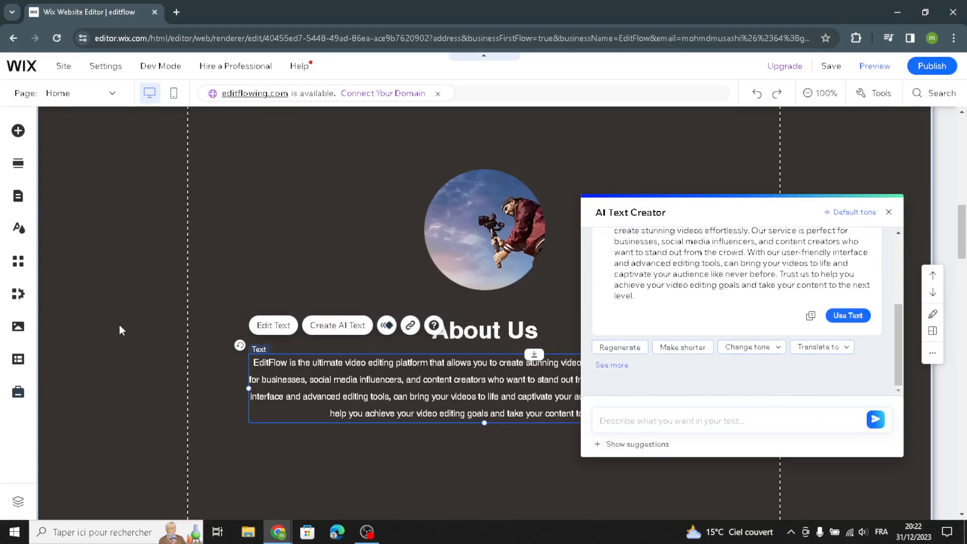
Change the About section's strip background to the dark theme color #19191E.
click(120, 326)
scroll(138, 339, up, 3)
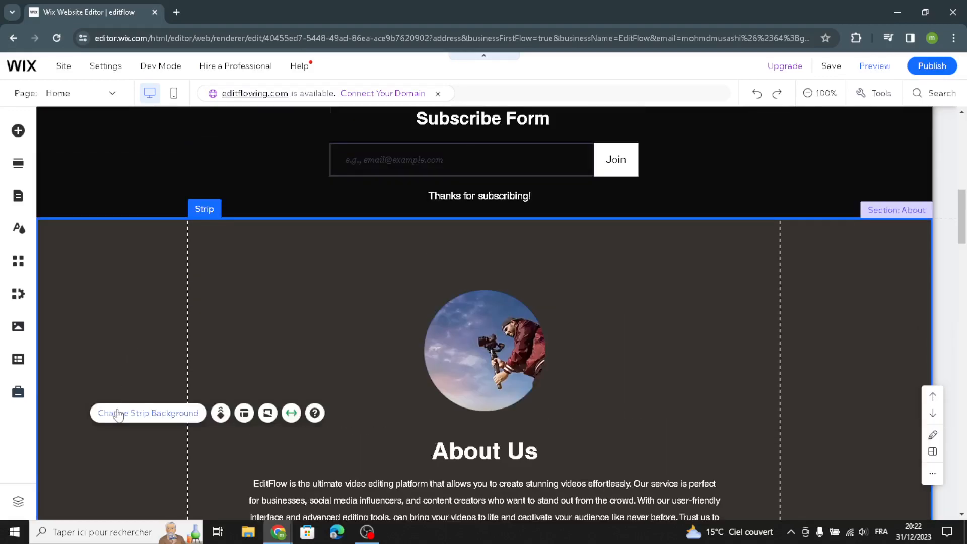
click(118, 412)
scroll(232, 295, down, 3)
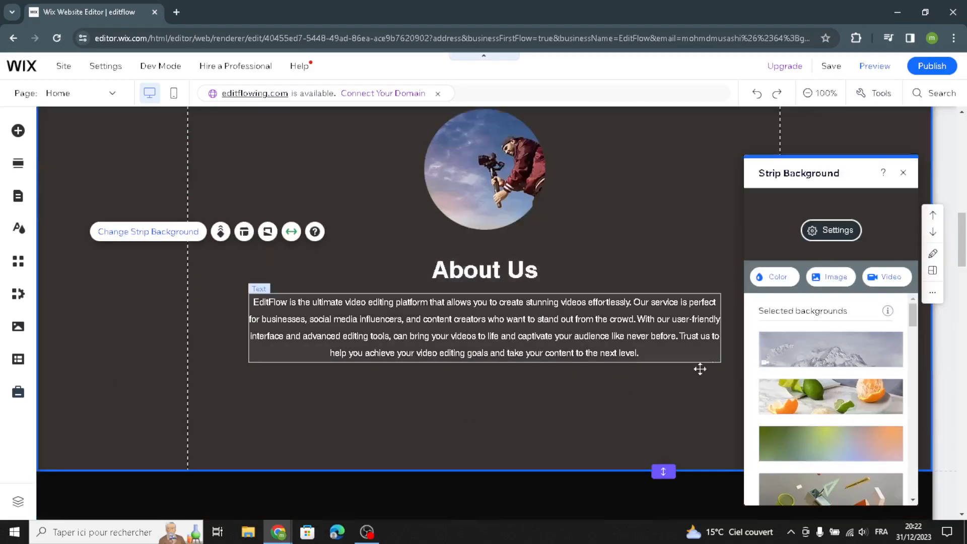
click(774, 276)
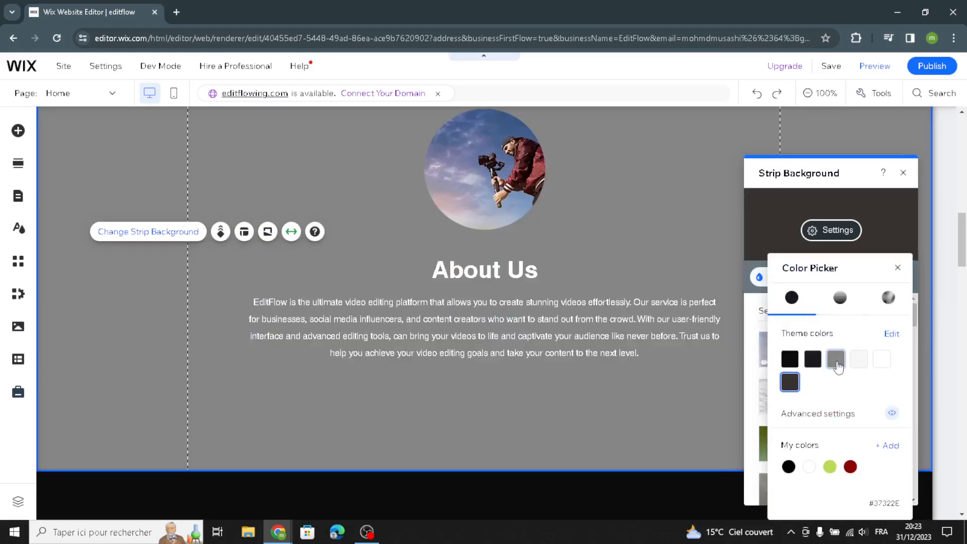
click(812, 358)
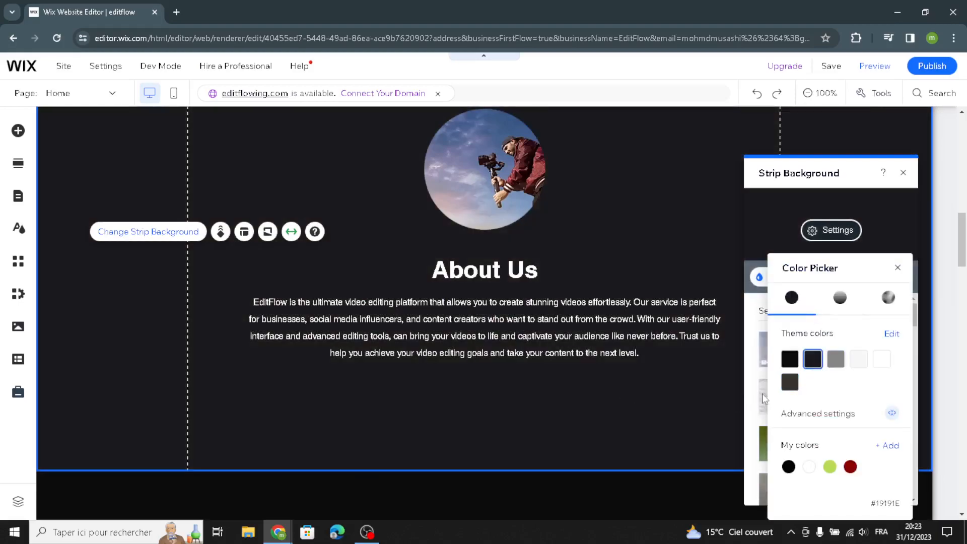
click(679, 415)
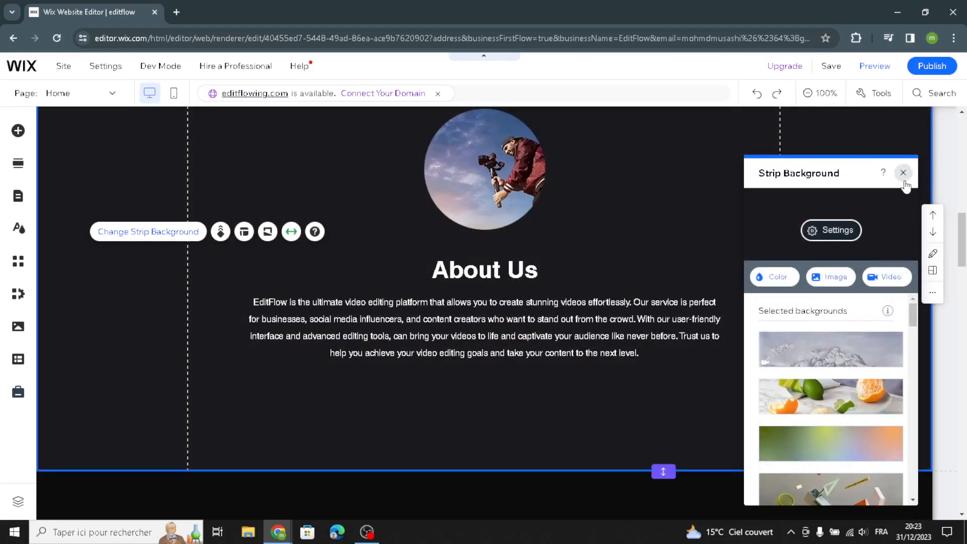
click(904, 180)
Review the homepage's Our Services, Testimonials and Get a Quote sections.
scroll(712, 358, down, 6)
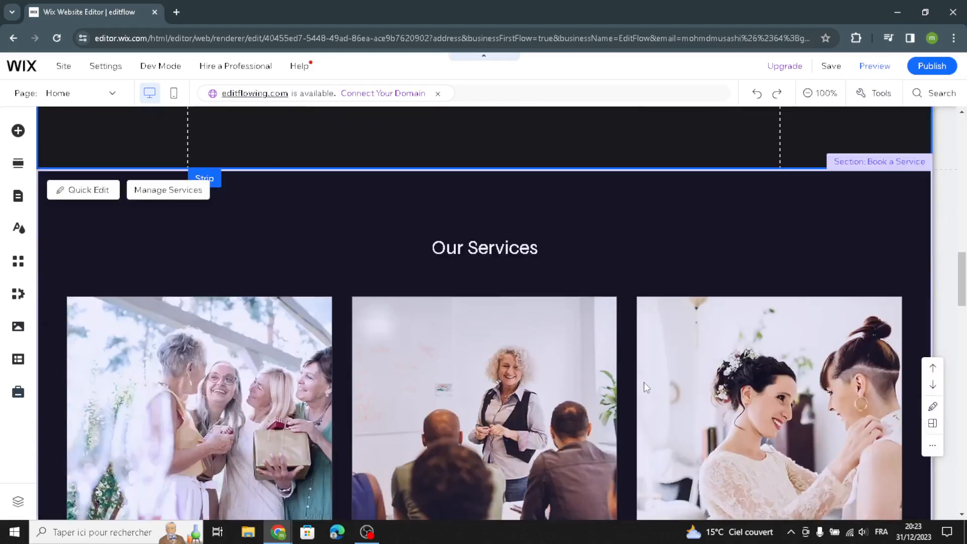
scroll(647, 385, down, 1)
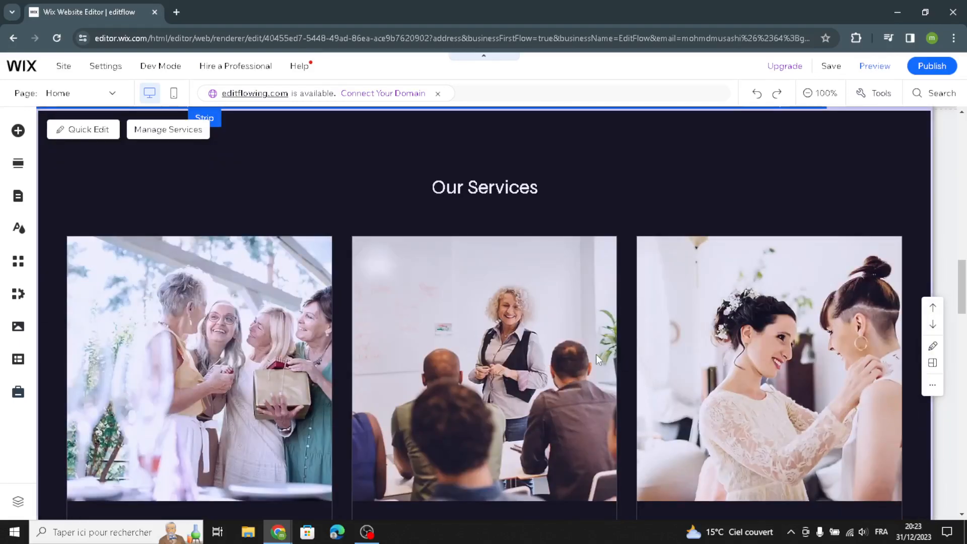
scroll(596, 359, down, 2)
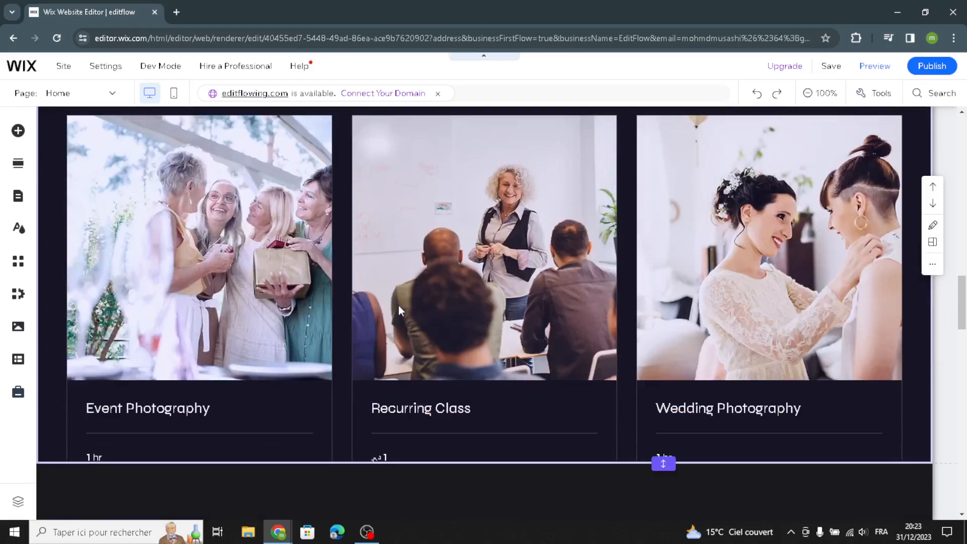
scroll(398, 306, down, 7)
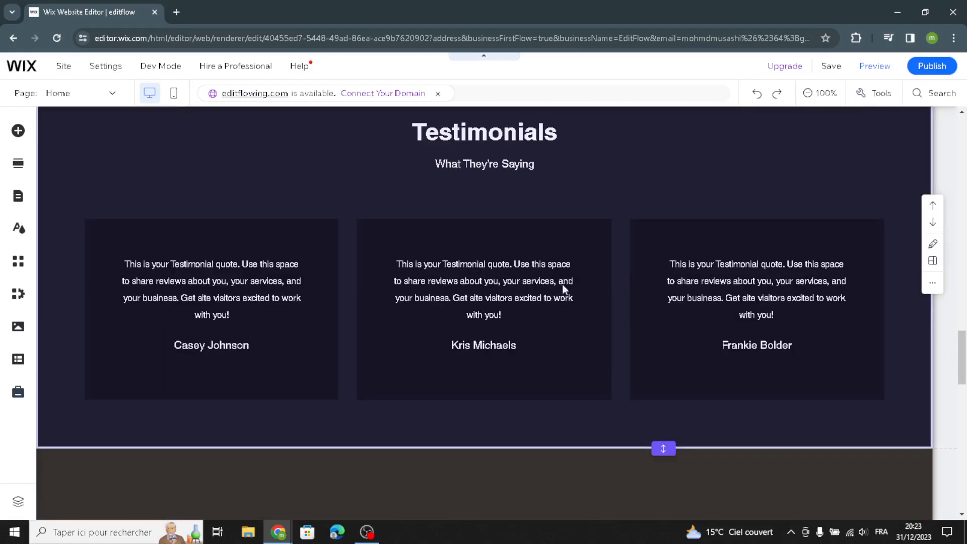
scroll(558, 291, up, 2)
scroll(576, 294, down, 7)
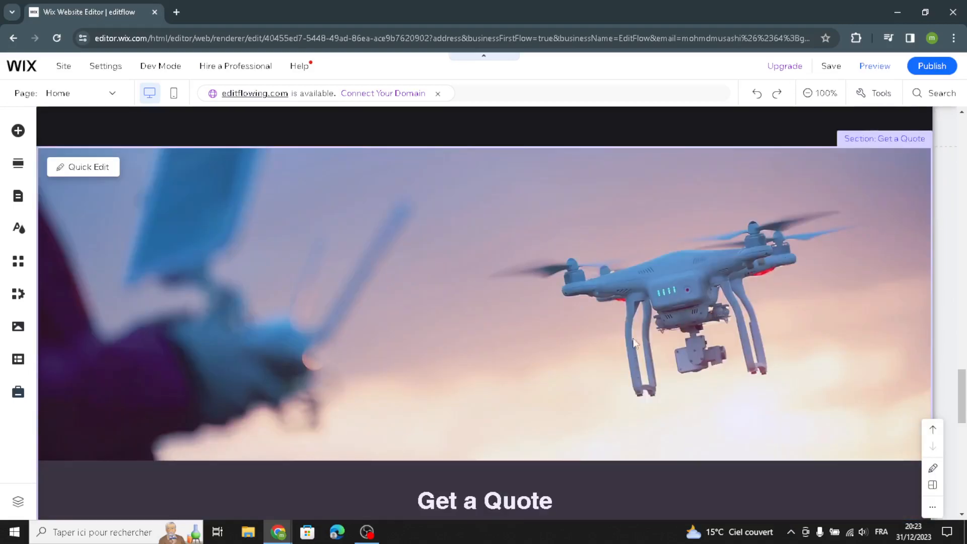
scroll(558, 369, down, 5)
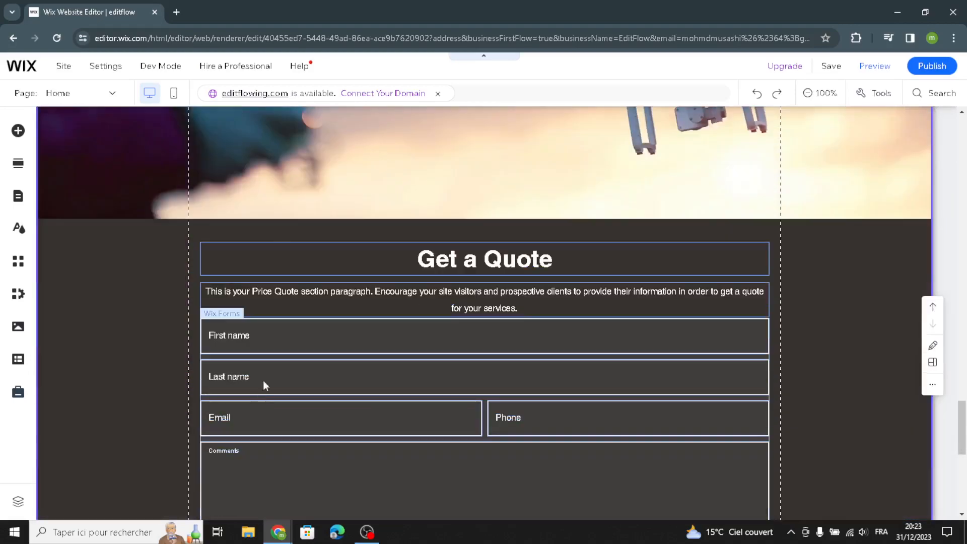
scroll(282, 352, down, 2)
scroll(522, 313, up, 1)
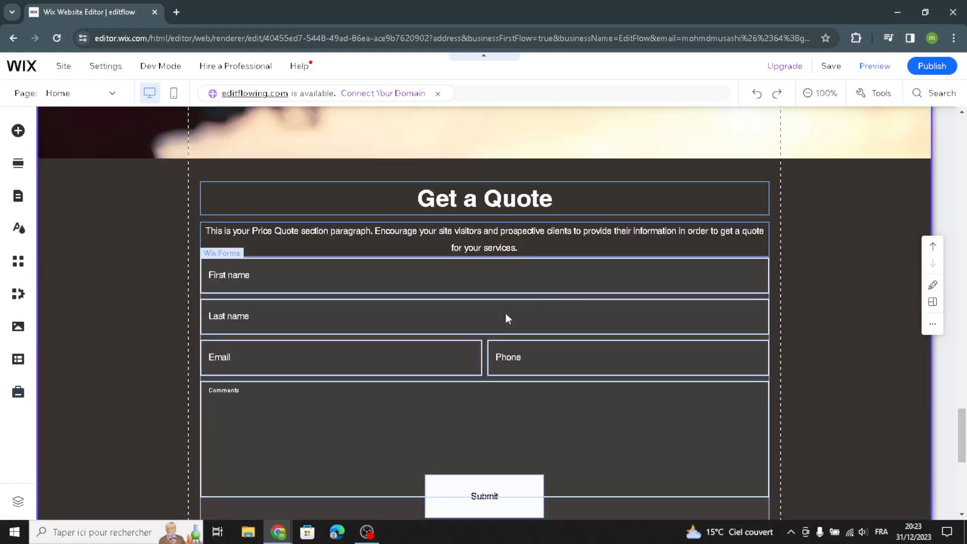
Check which contact fields can be added to the Get a Quote form without adding any.
click(427, 263)
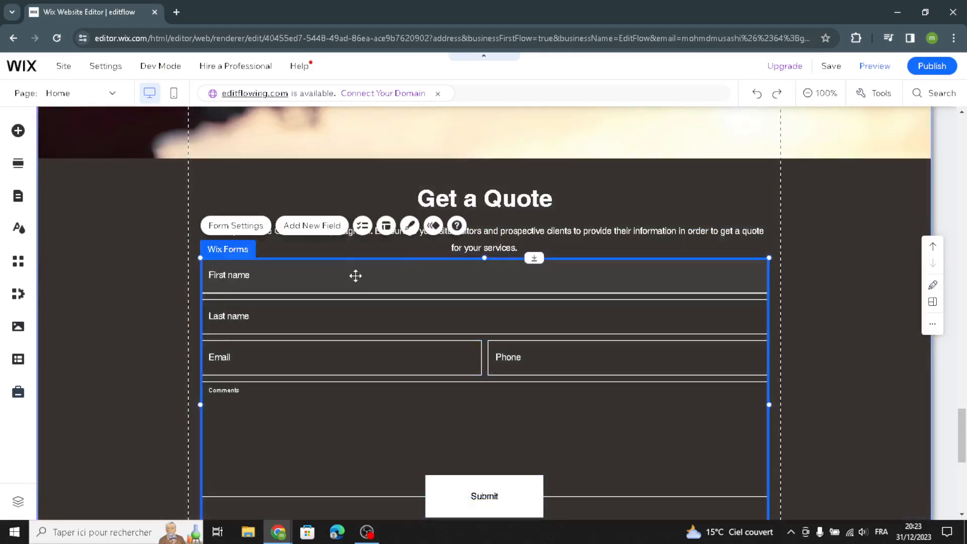
click(315, 227)
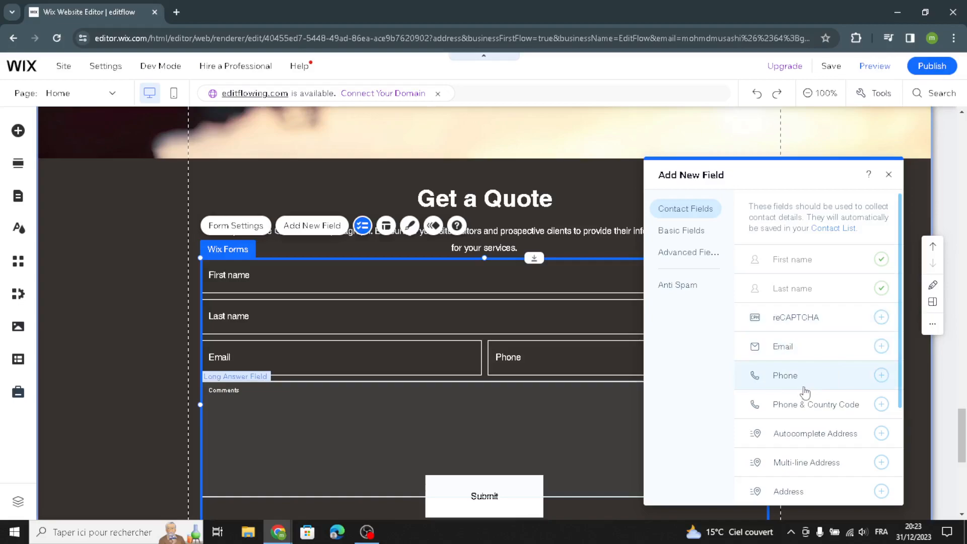
scroll(798, 398, down, 2)
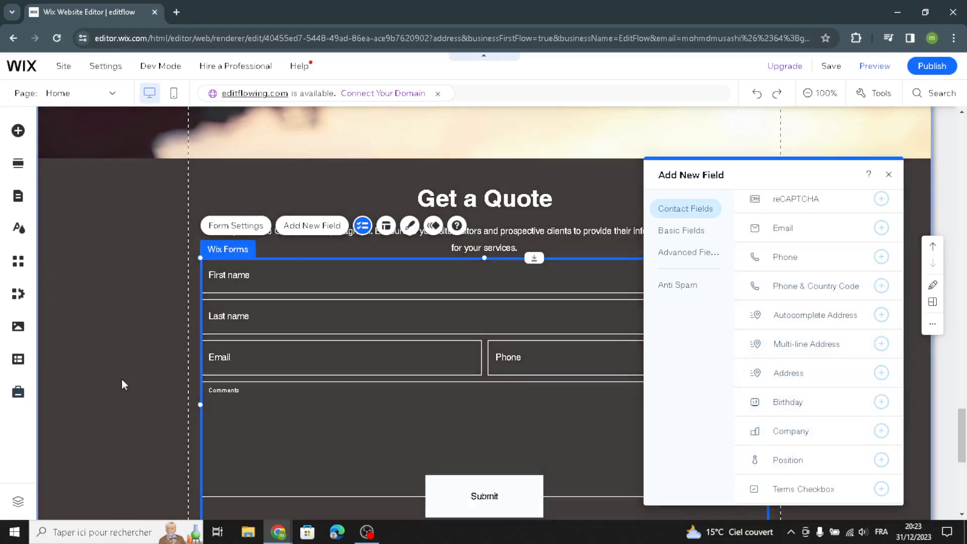
click(123, 384)
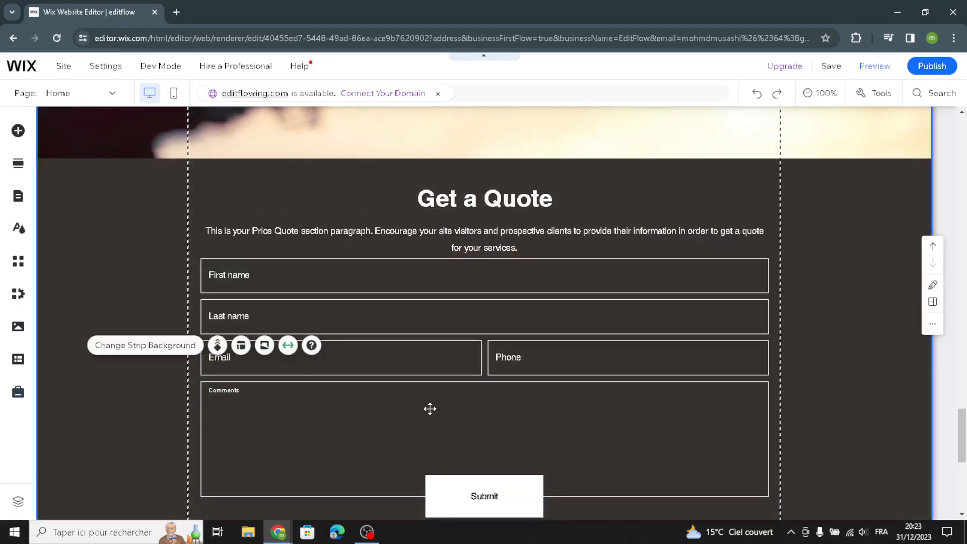
Review the quick edit options of the page footer, including its name, e-mail and copyright paragraphs.
scroll(577, 410, down, 7)
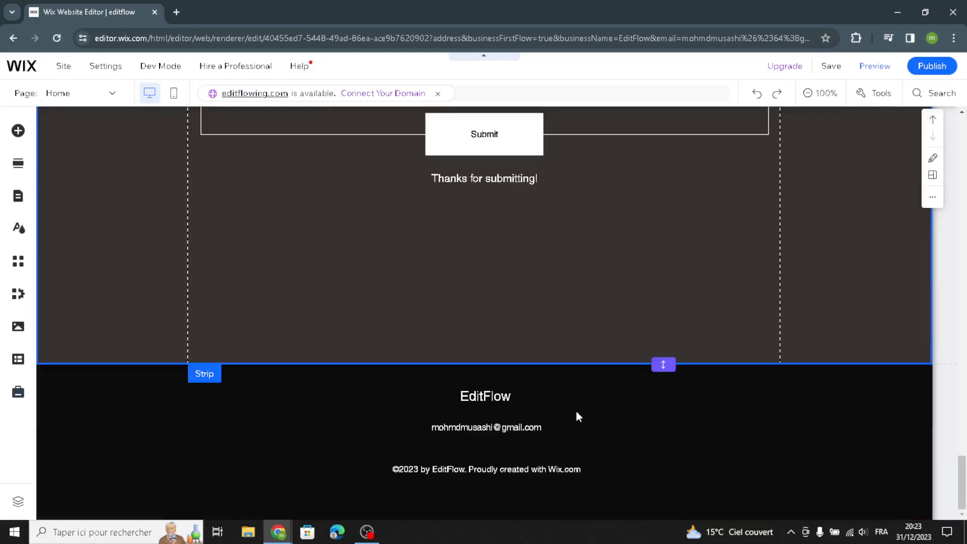
click(577, 411)
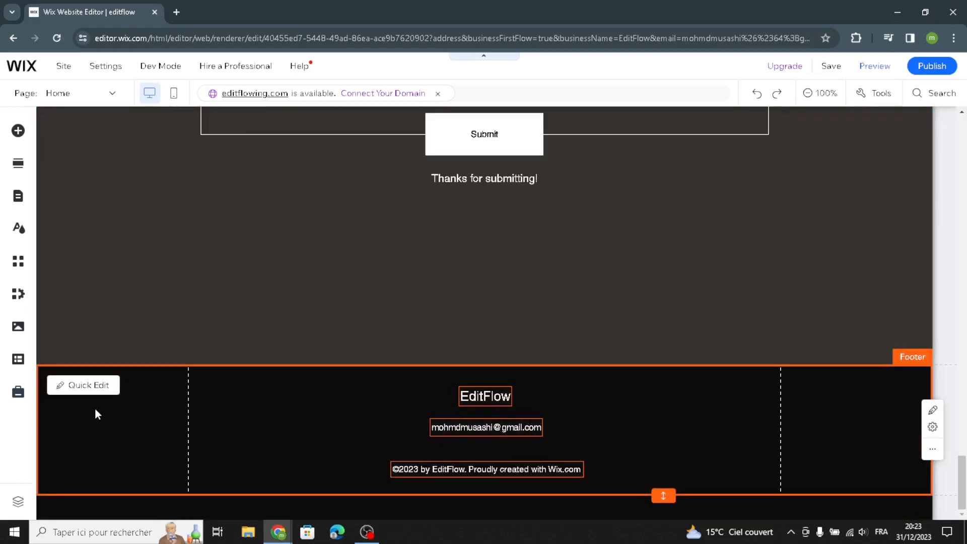
click(118, 386)
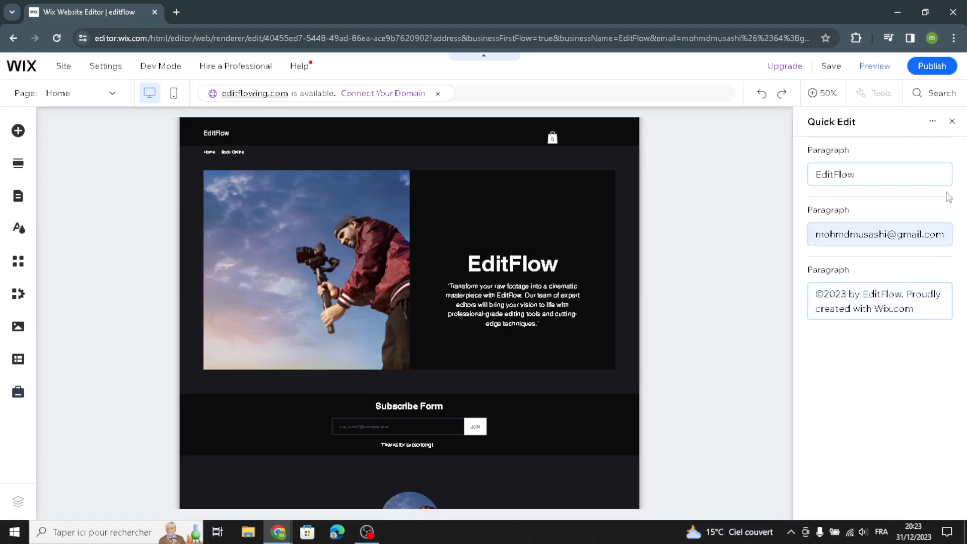
click(952, 121)
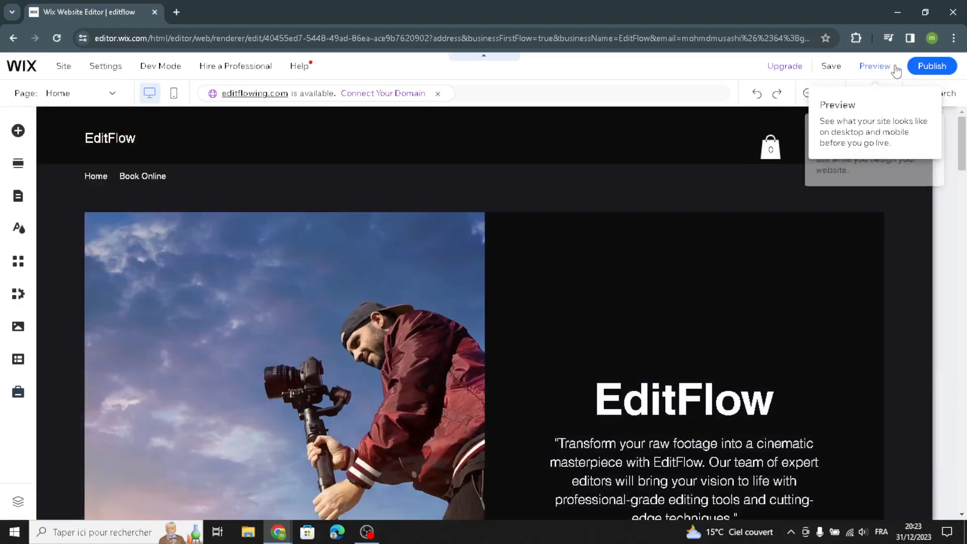
Look over the edited homepage, publish the site, and dismiss the publishing confirmation and the mobile editing offer.
scroll(647, 361, down, 10)
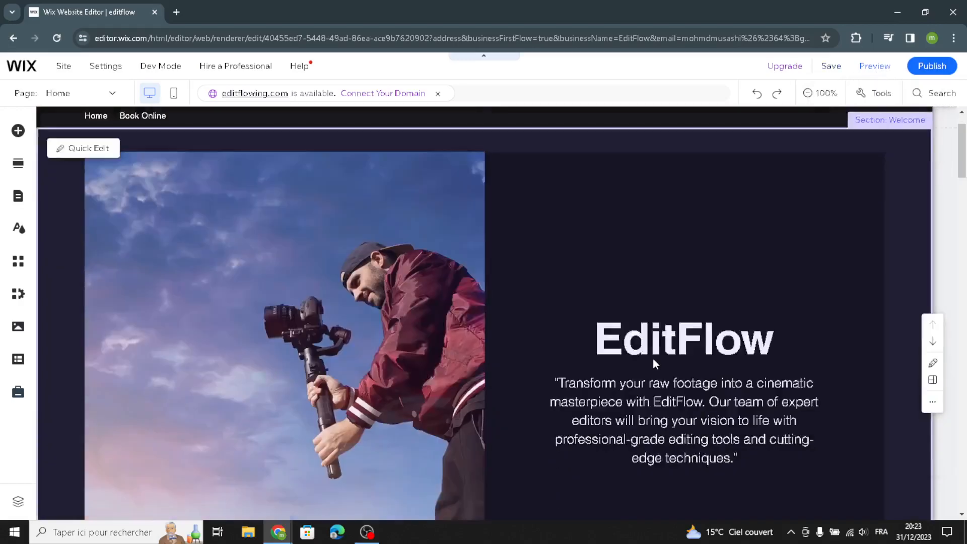
scroll(651, 371, down, 8)
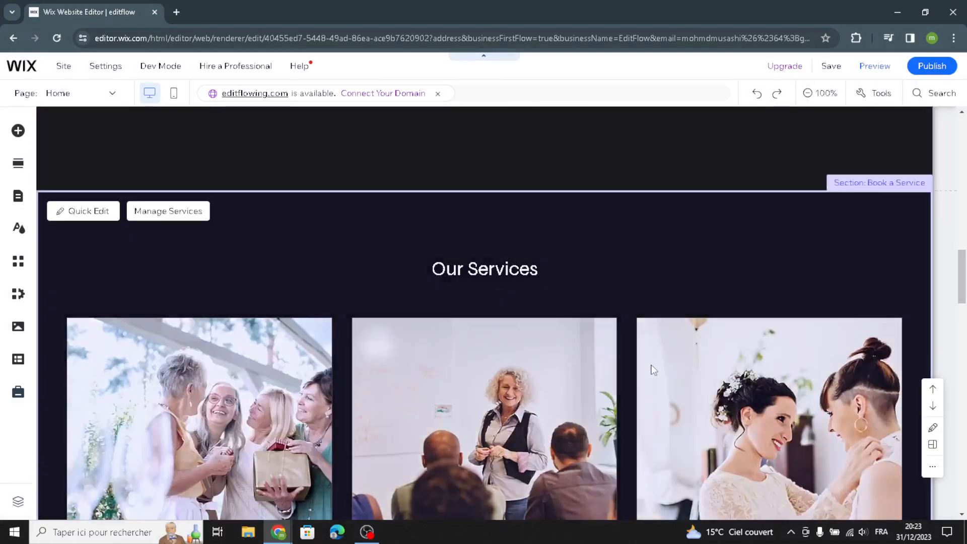
scroll(647, 367, up, 4)
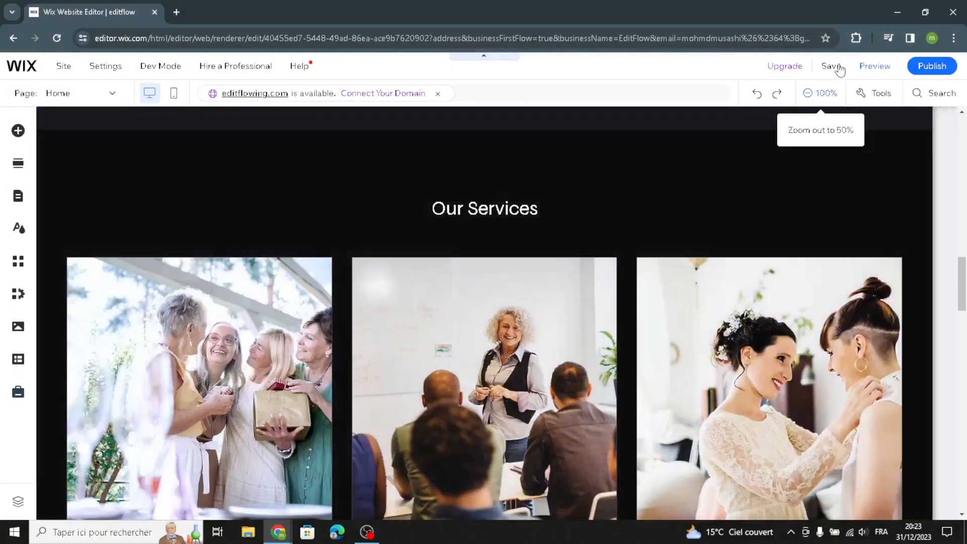
scroll(677, 227, down, 3)
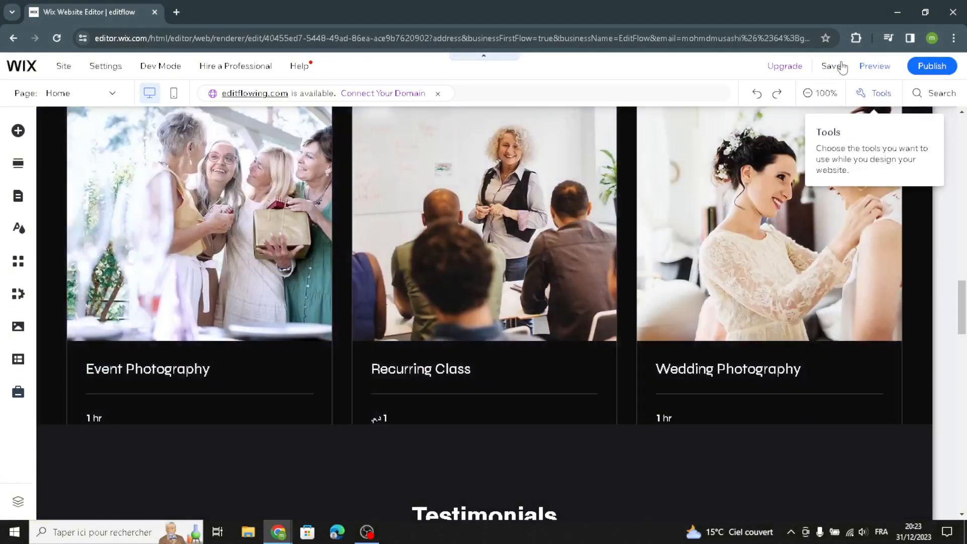
scroll(704, 231, up, 5)
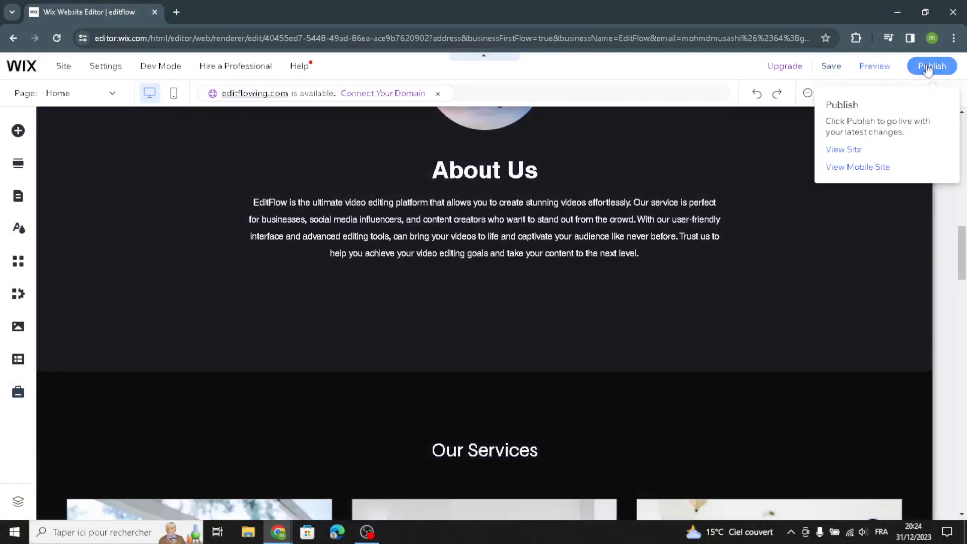
click(928, 69)
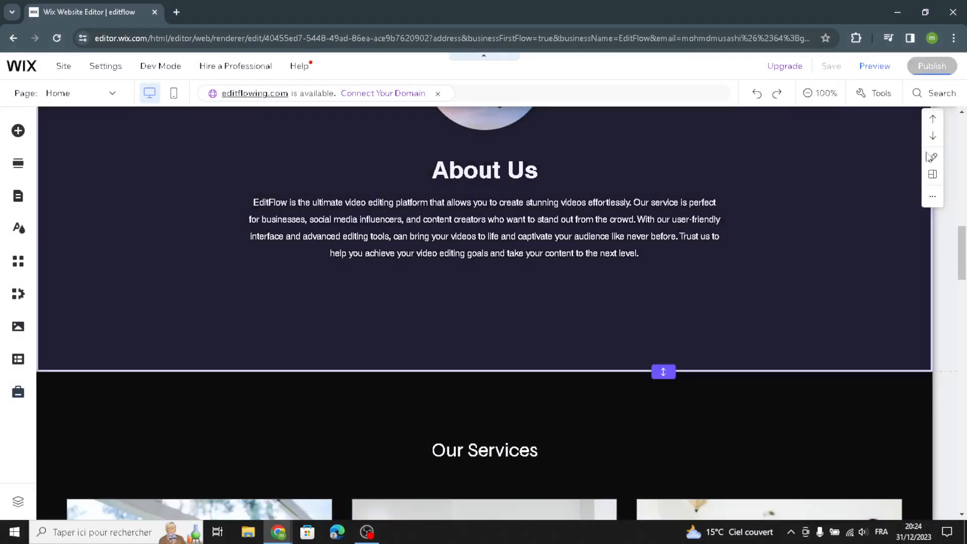
mouse_move(922, 66)
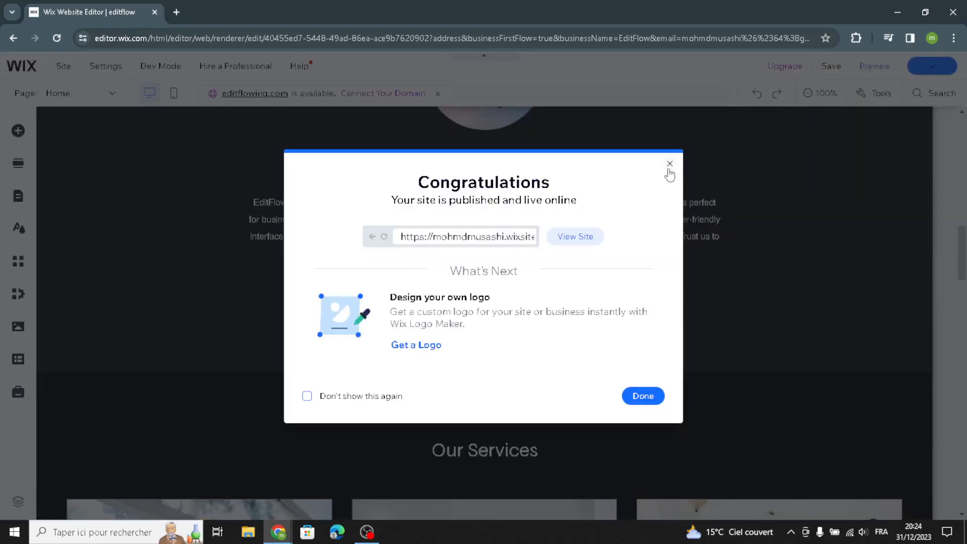
click(669, 165)
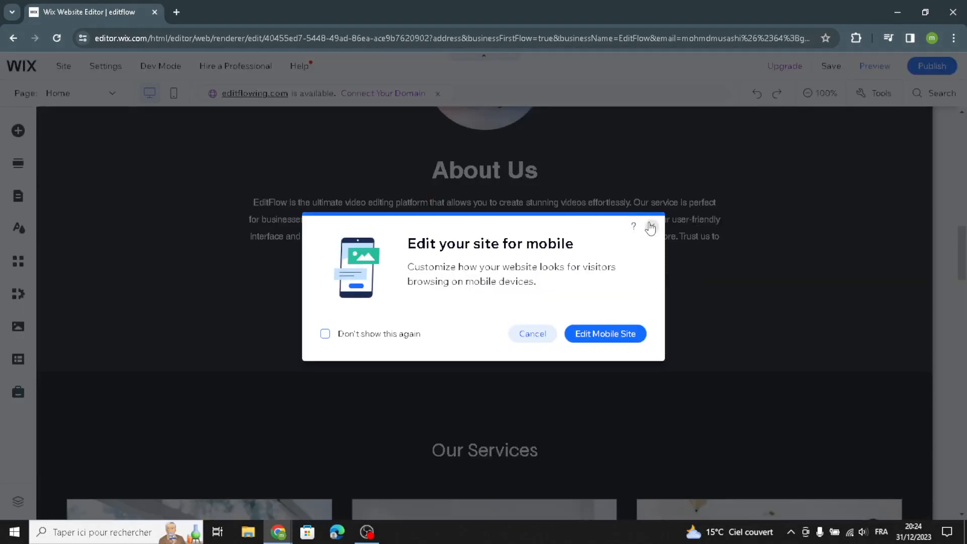
click(650, 227)
scroll(660, 272, down, 8)
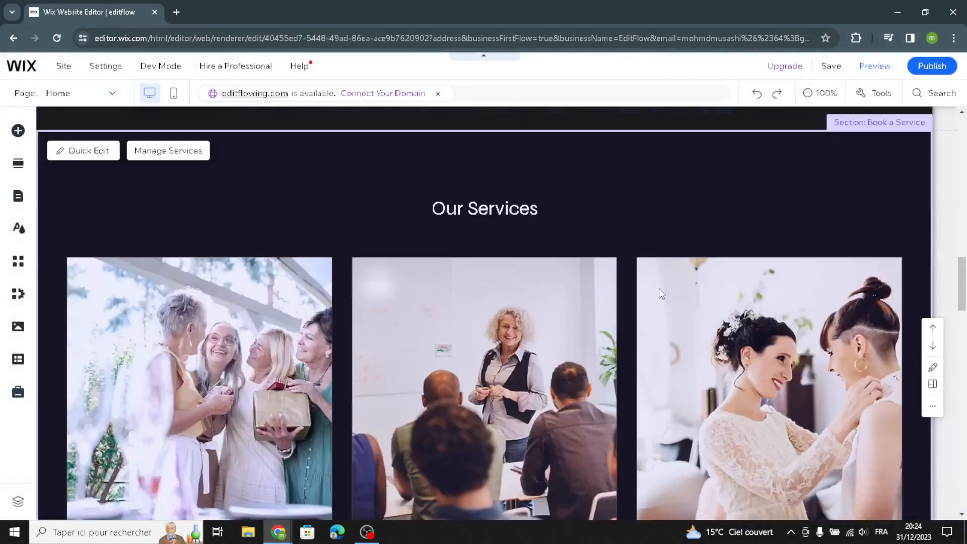